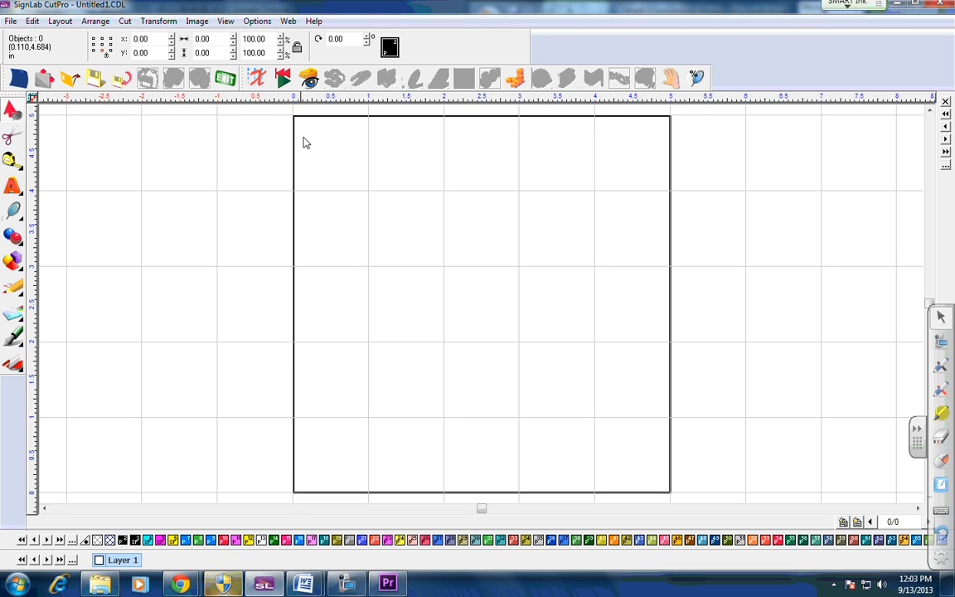
Set the blank size to 5.00 by 5.00 inches in portrait orientation.
click(60, 22)
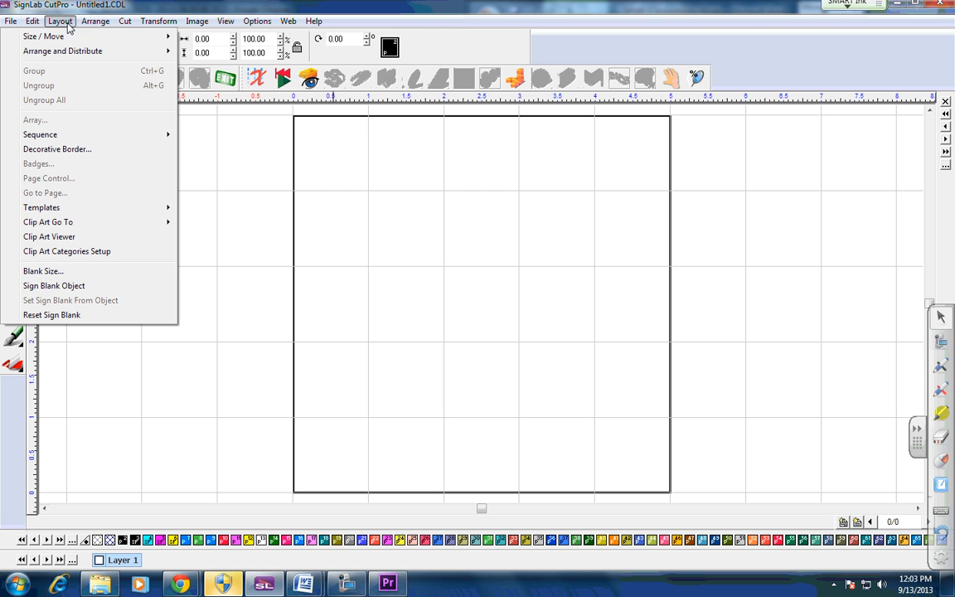
click(43, 271)
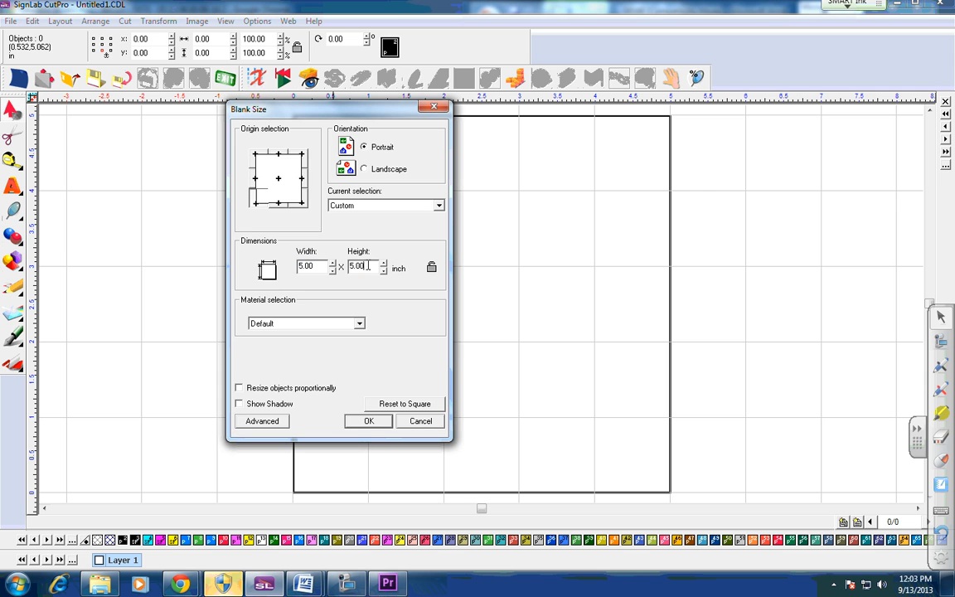
click(369, 422)
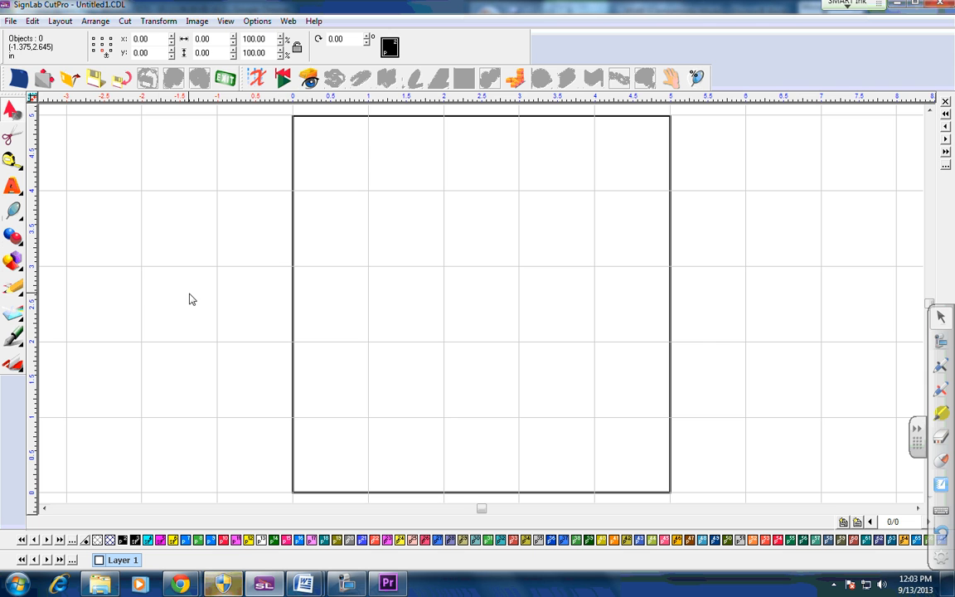
Draw a black ellipse about 2.77 by 1.83 inches near the middle of the sign blank.
click(12, 262)
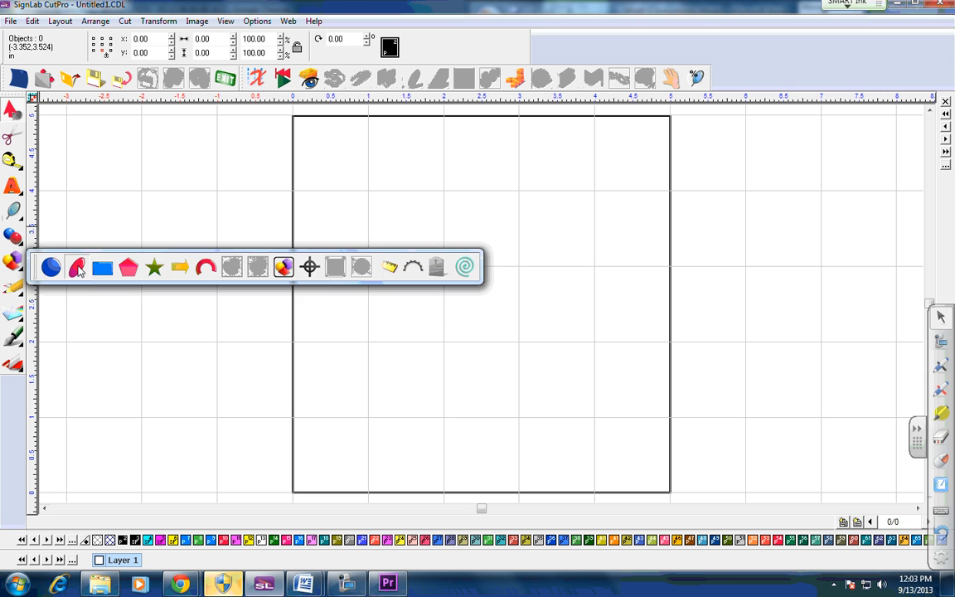
click(76, 266)
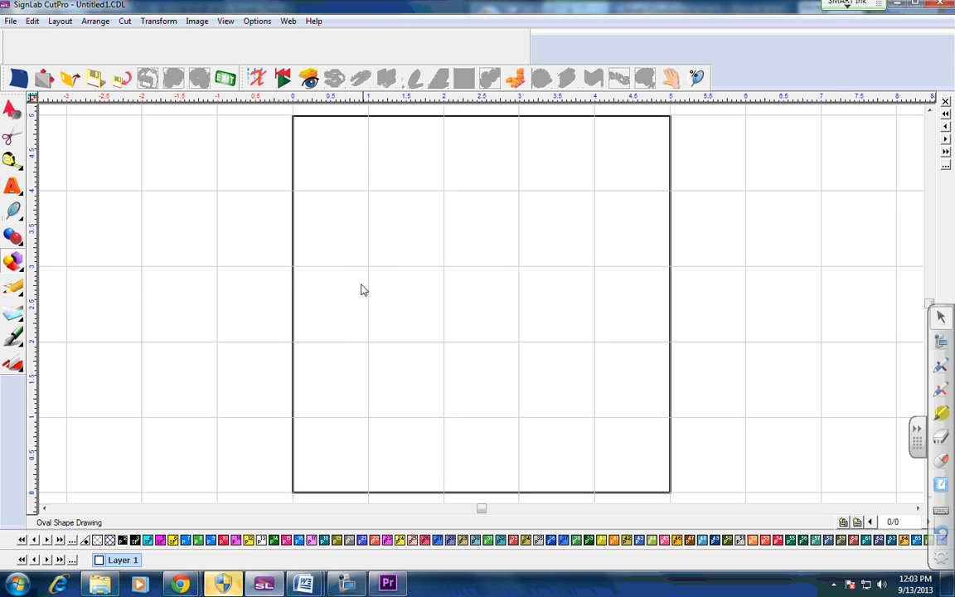
mouse_move(345, 346)
mouse_down()
mouse_move(432, 280)
mouse_move(553, 209)
mouse_up()
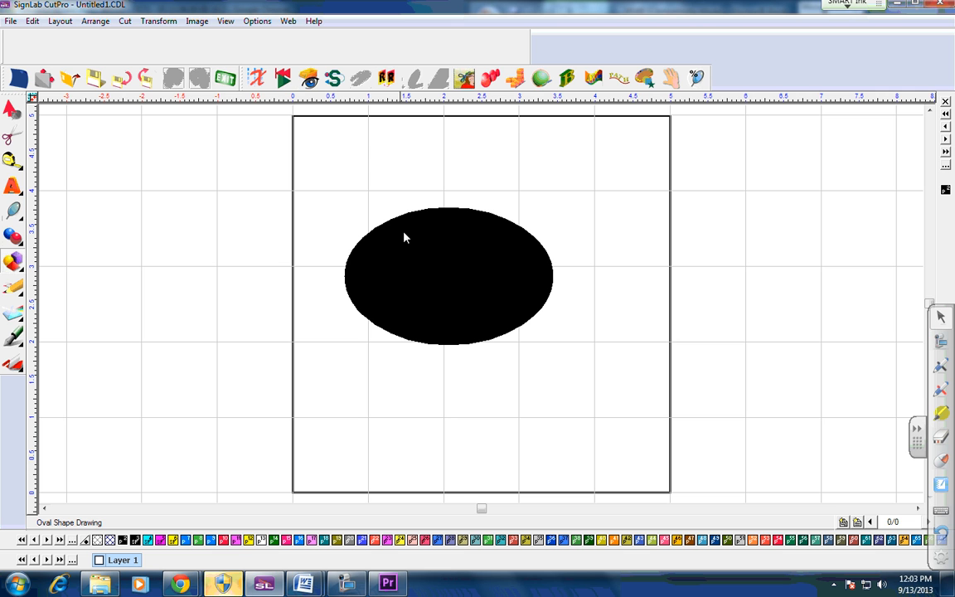
Resize the black ellipse to a height of 1.00 inch and a width of 2.50 inches.
click(12, 110)
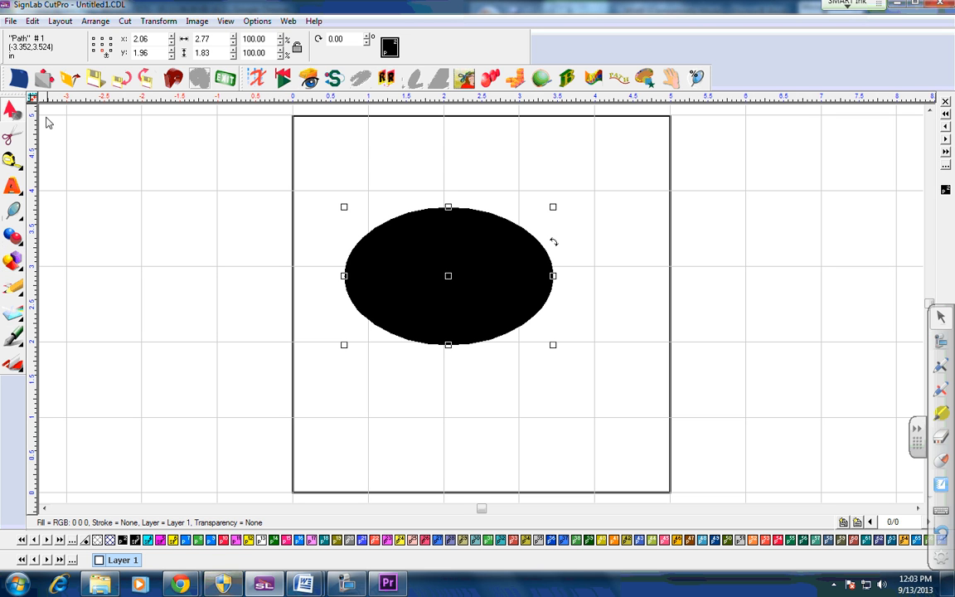
click(223, 39)
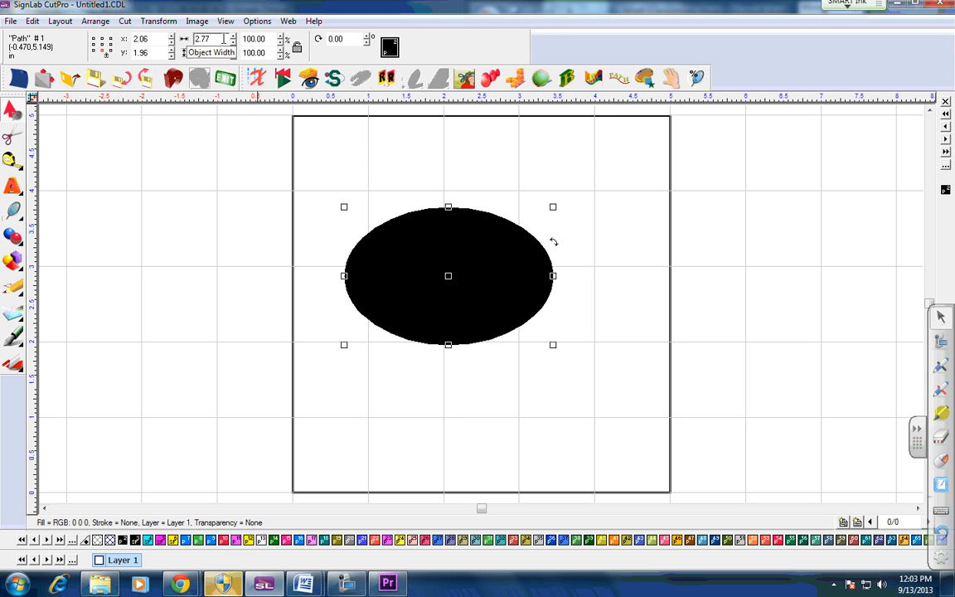
double_click(223, 39)
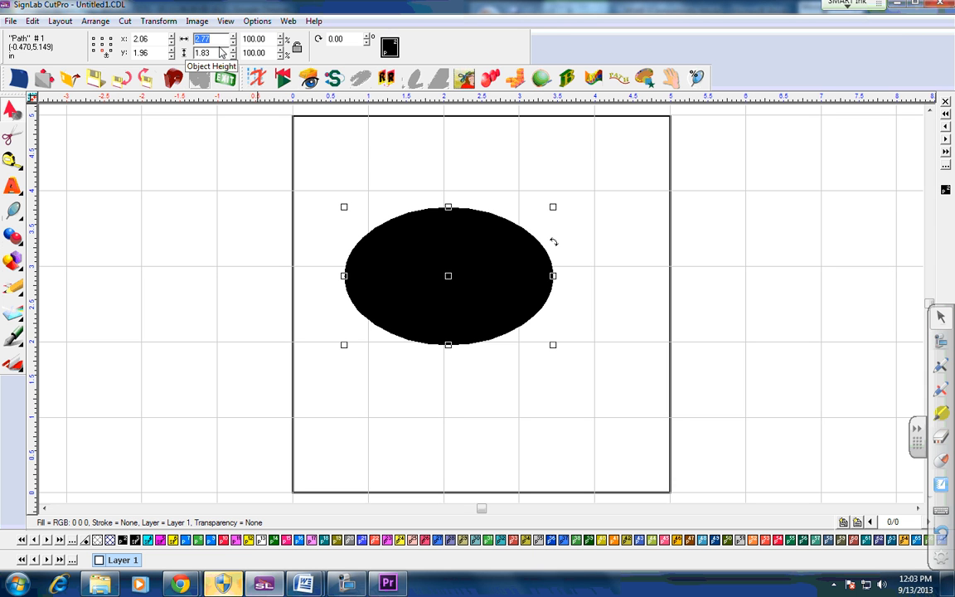
double_click(220, 53)
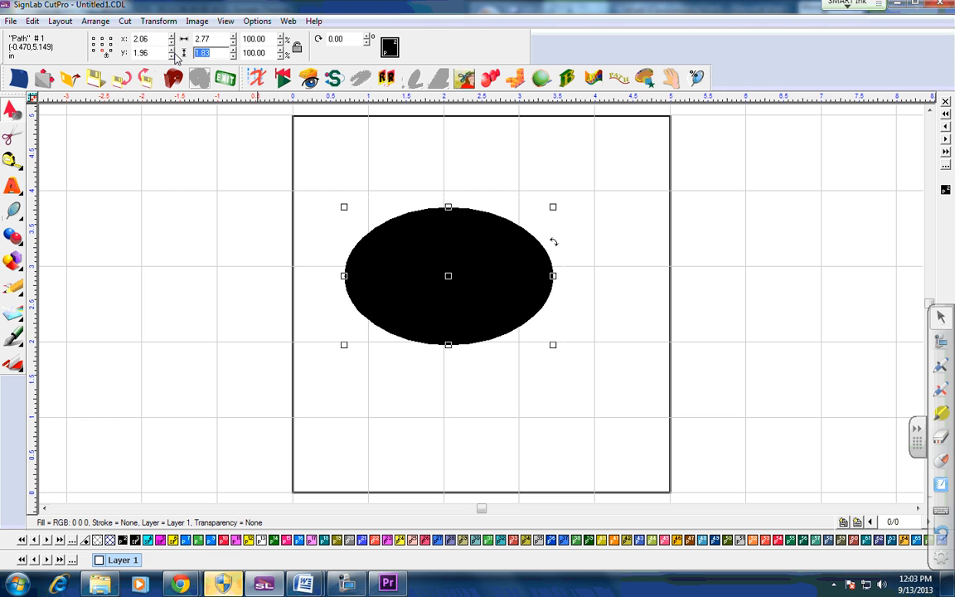
text(1)
key(Return)
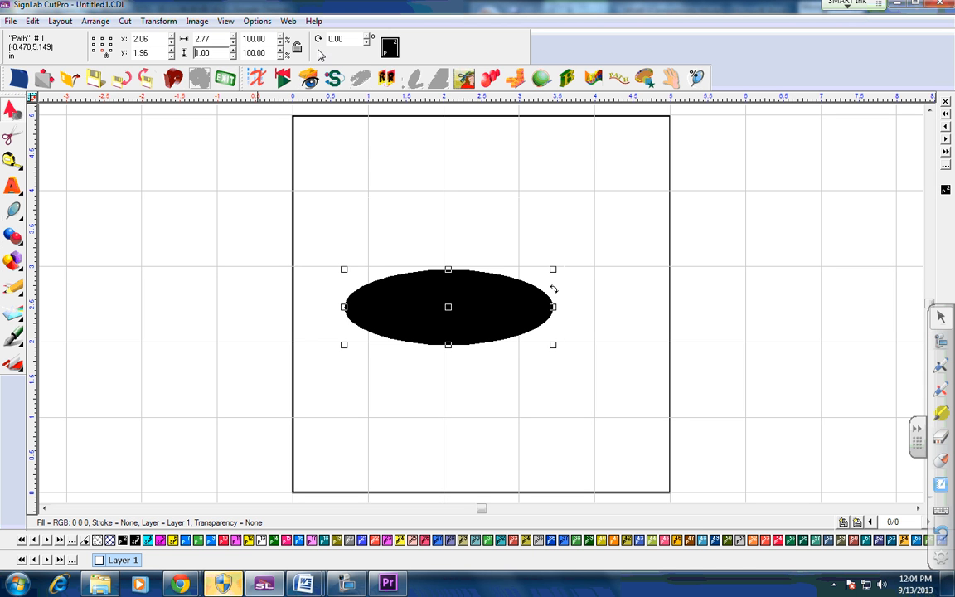
click(222, 38)
drag(197, 39, 223, 41)
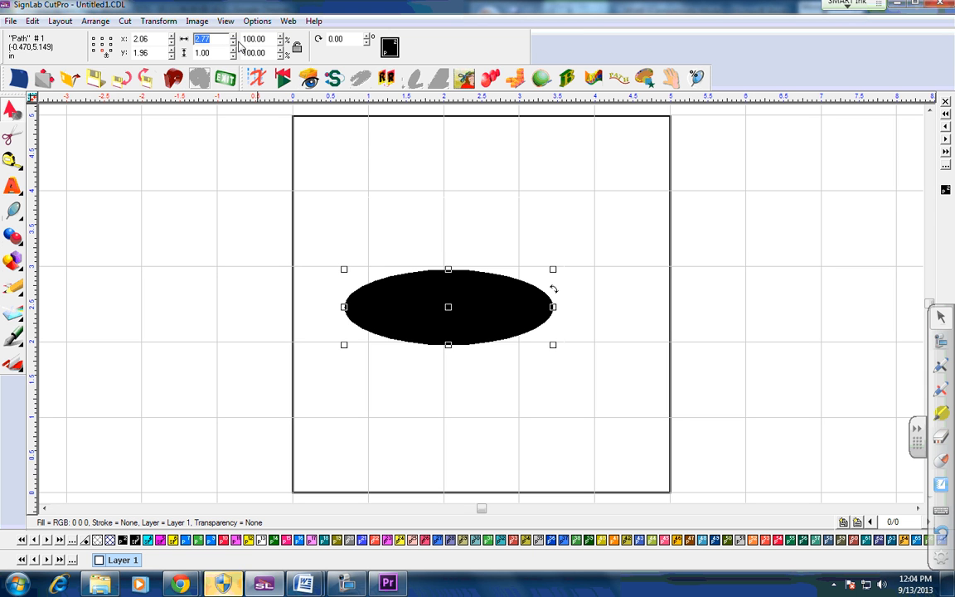
text(2.5)
key(Return)
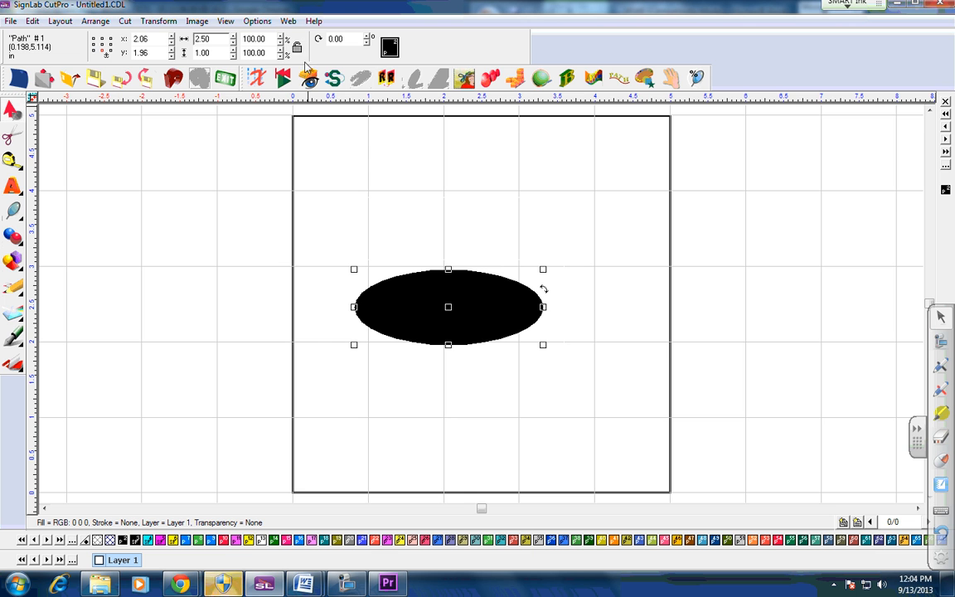
click(202, 39)
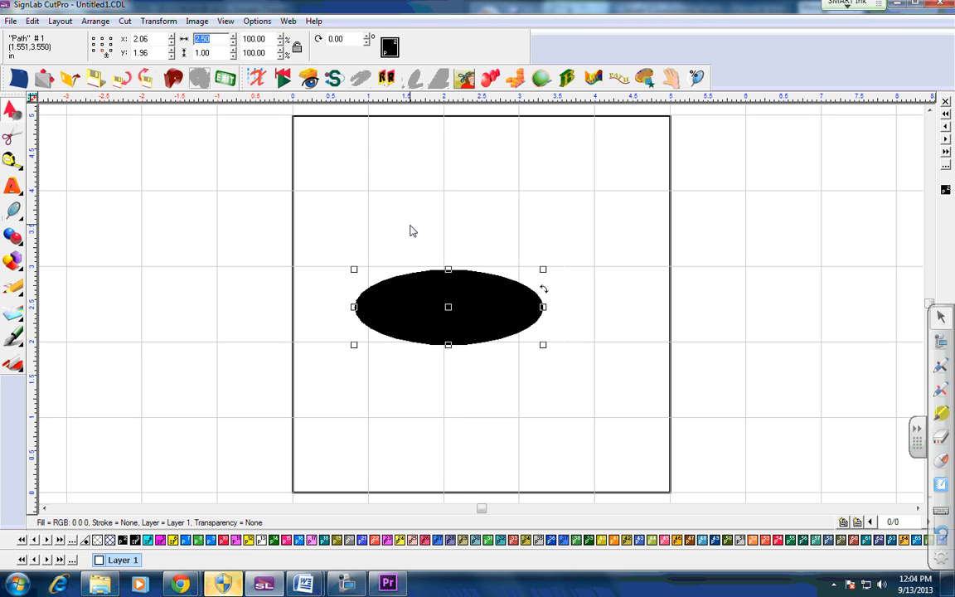
Draw a second ellipse in white, about 2.20 by 0.90 inches, overlapping the black ellipse.
click(15, 261)
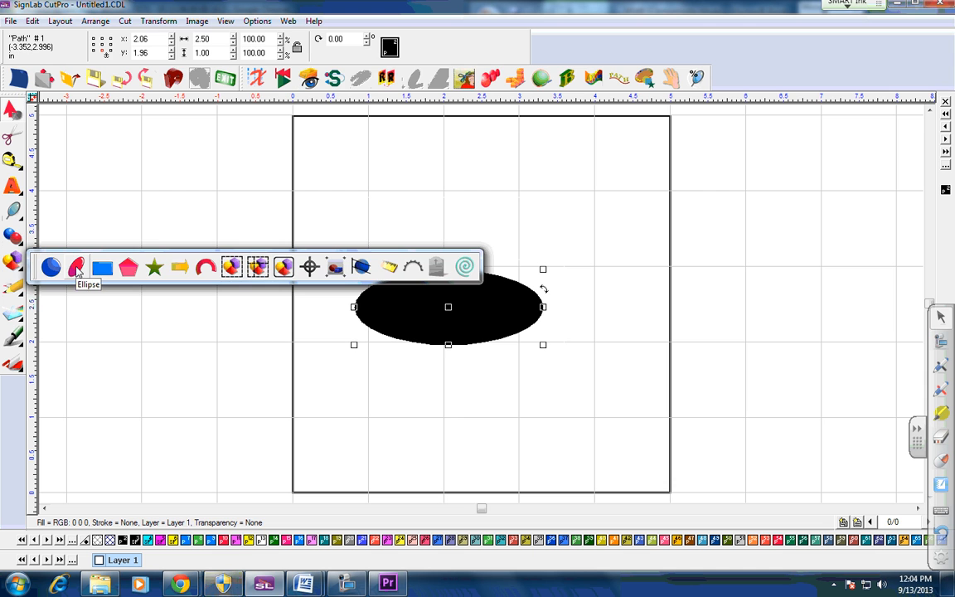
click(76, 268)
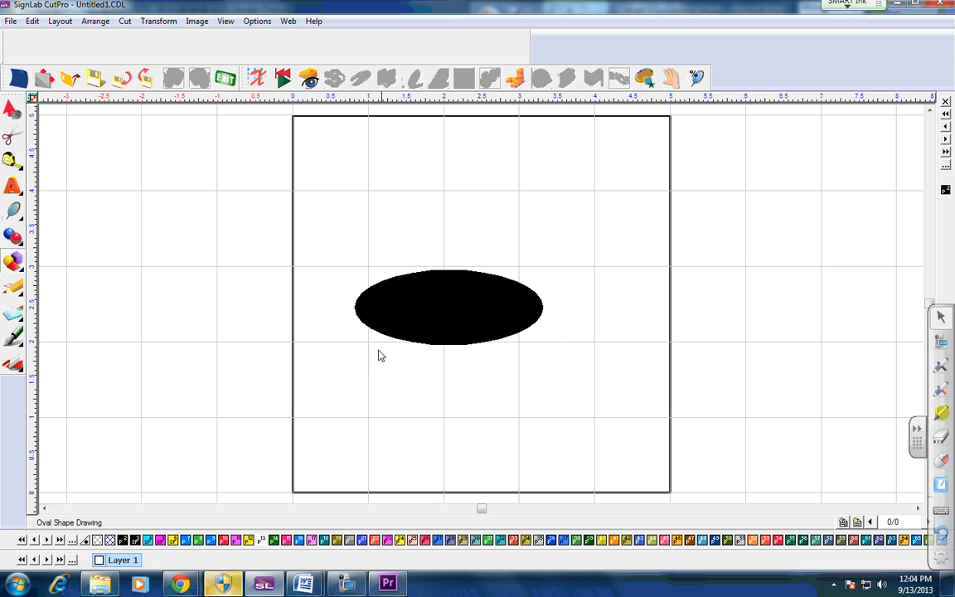
drag(462, 325, 482, 330)
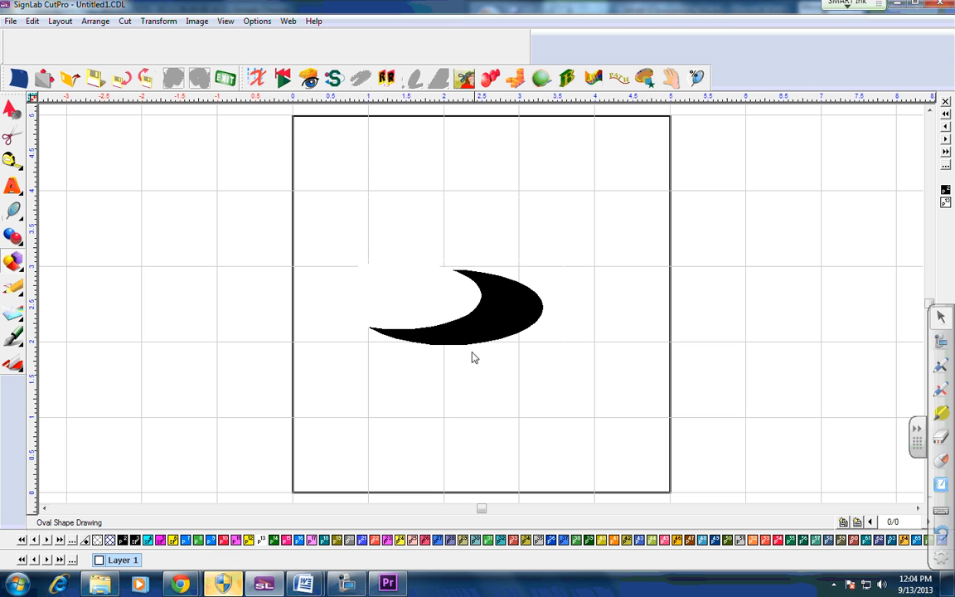
Resize the white ellipse to a width of 2.10 inches and a height of 0.85 inches.
click(11, 109)
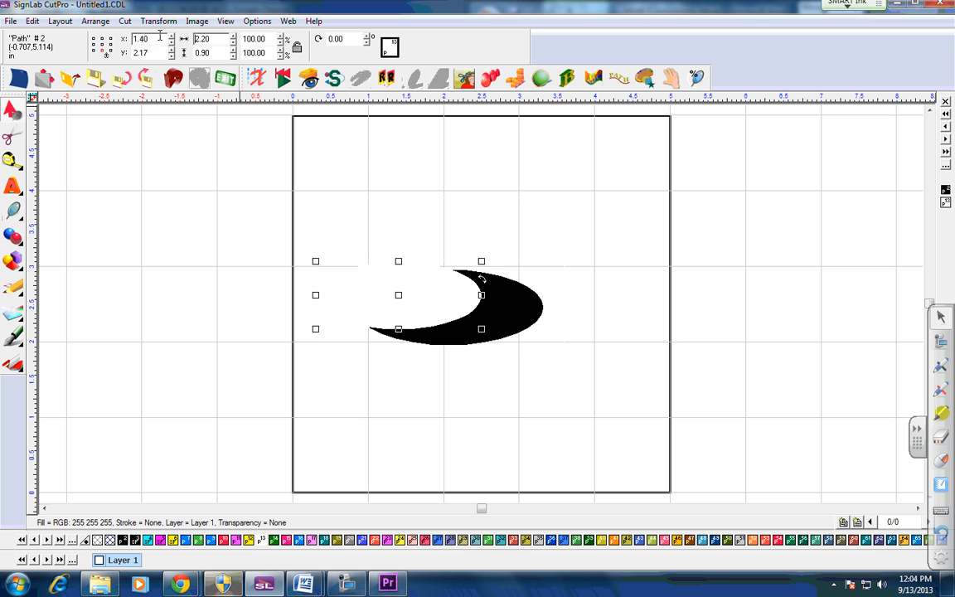
drag(218, 38, 184, 40)
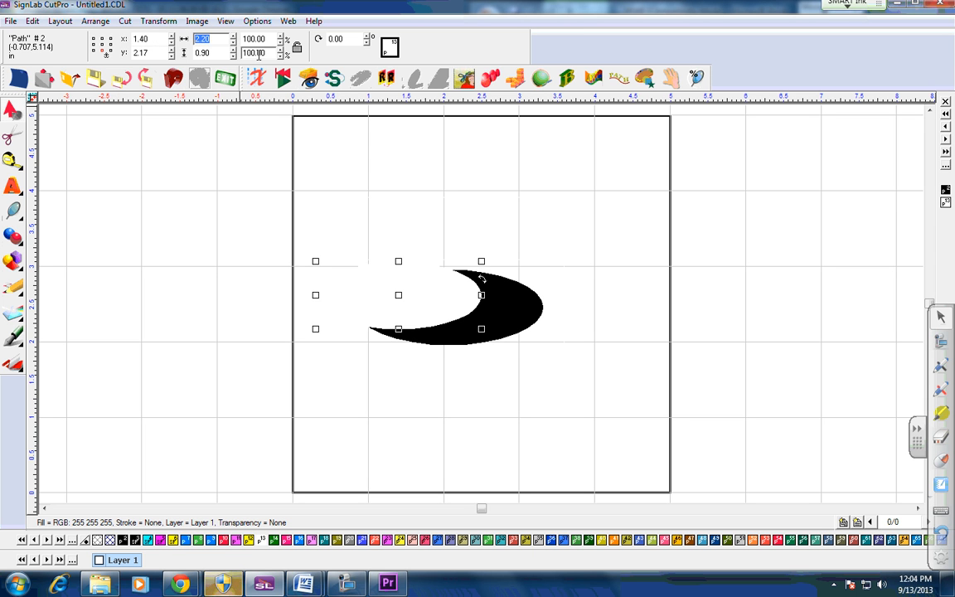
text(2)
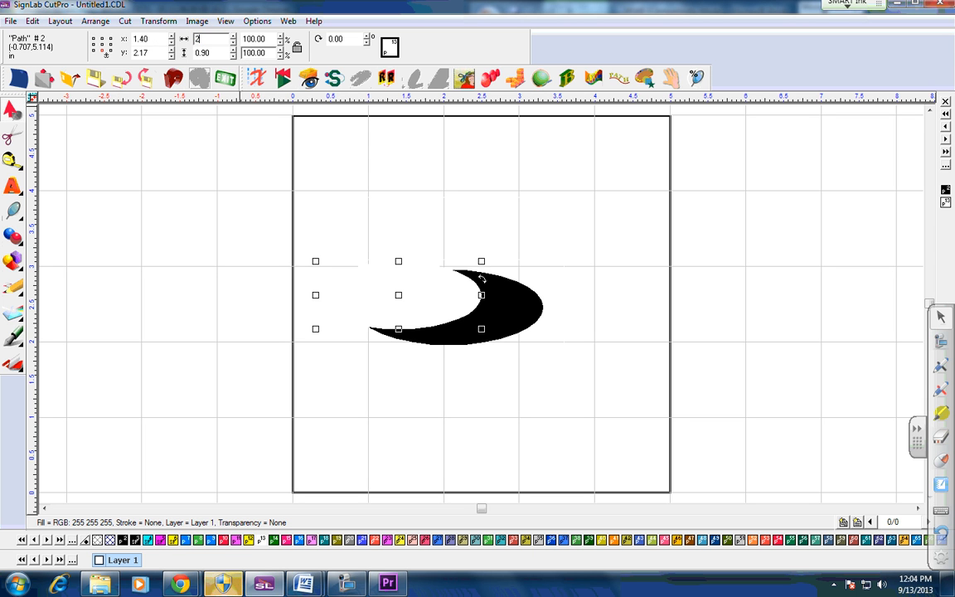
text(.1)
key(Return)
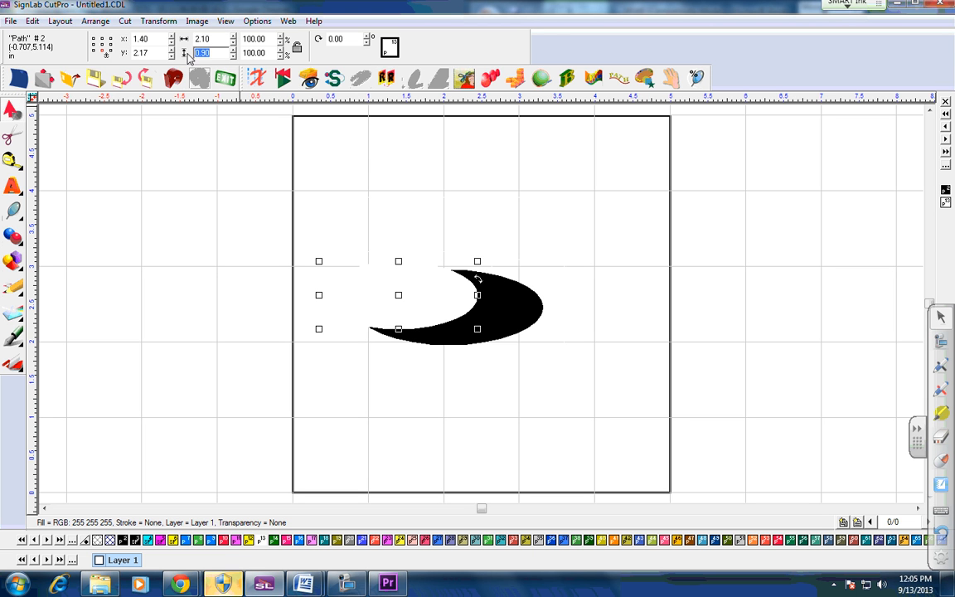
text(.)
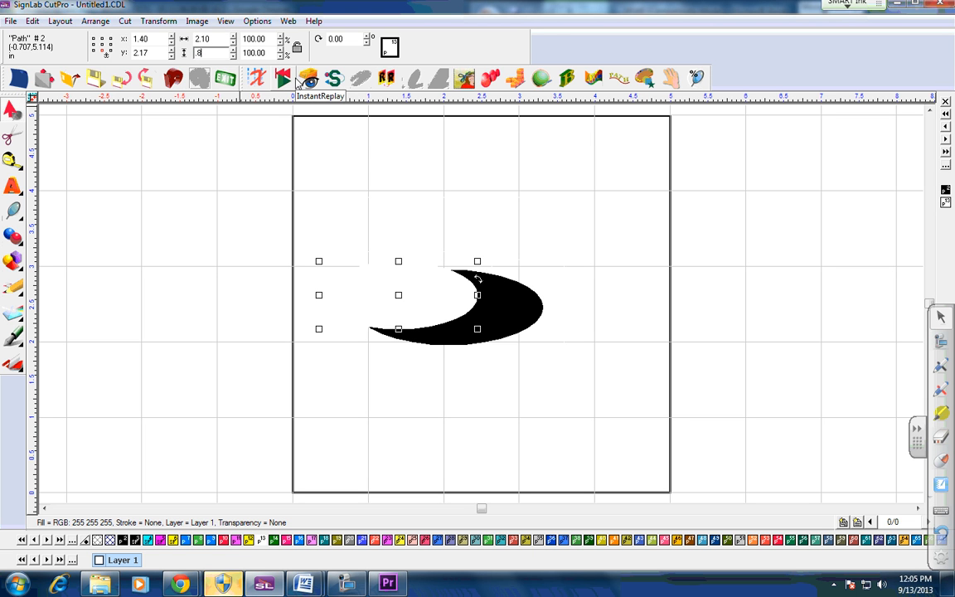
text(85)
key(Return)
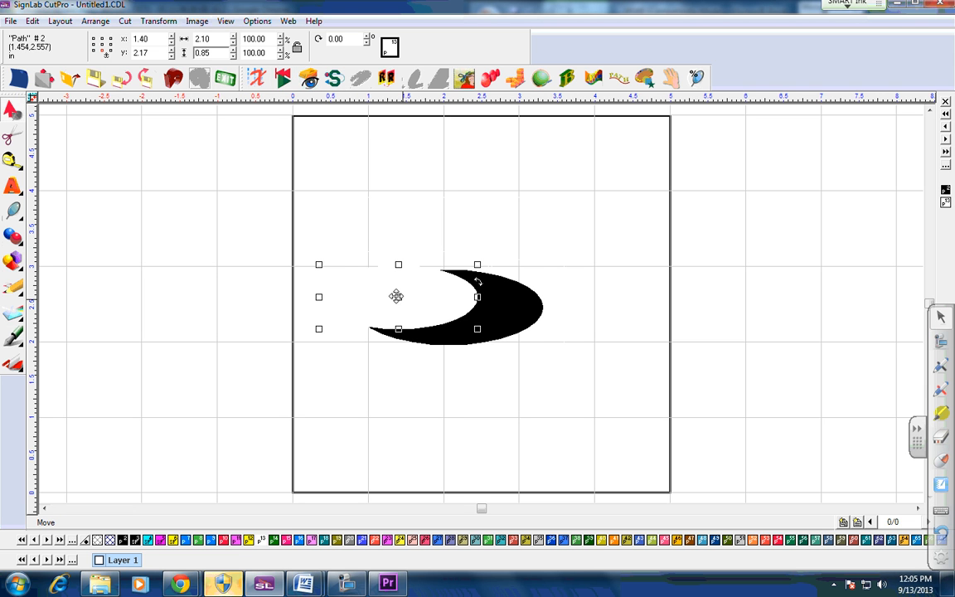
Move the white ellipse inside the black ellipse, roughly centred at about X 2.04 and Y 2.04 inches.
drag(396, 296, 460, 299)
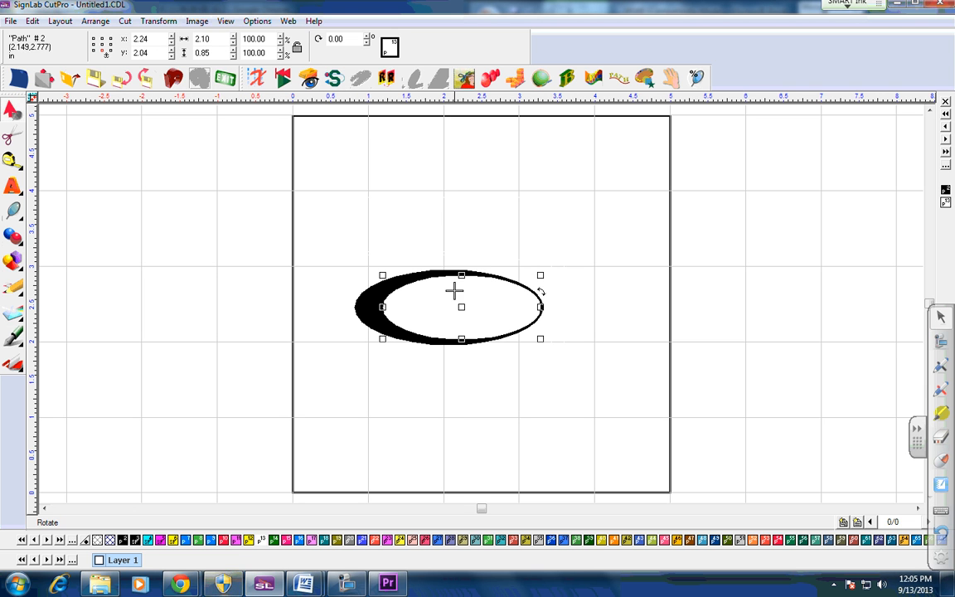
drag(569, 224, 348, 369)
click(548, 369)
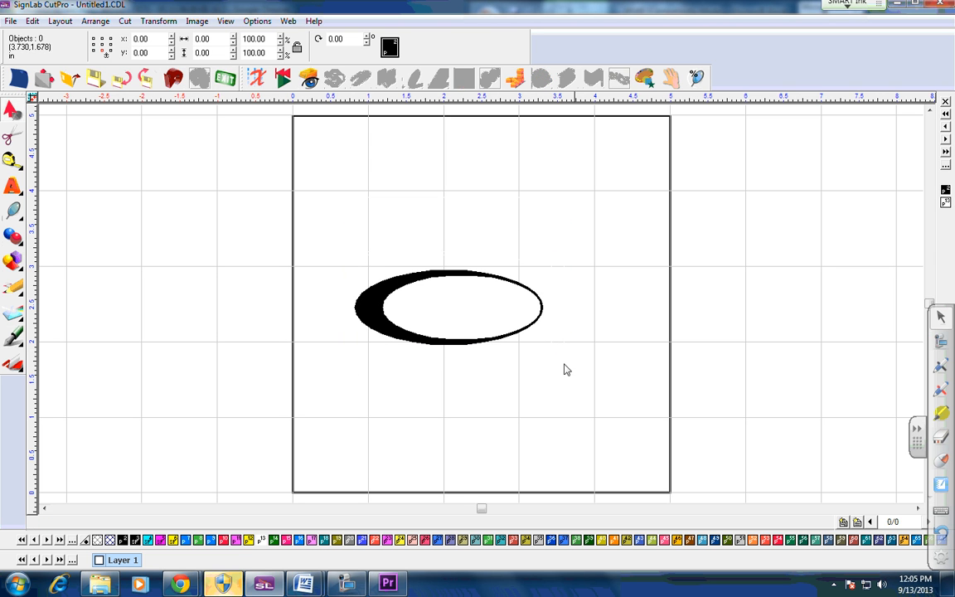
click(446, 306)
drag(465, 305, 450, 307)
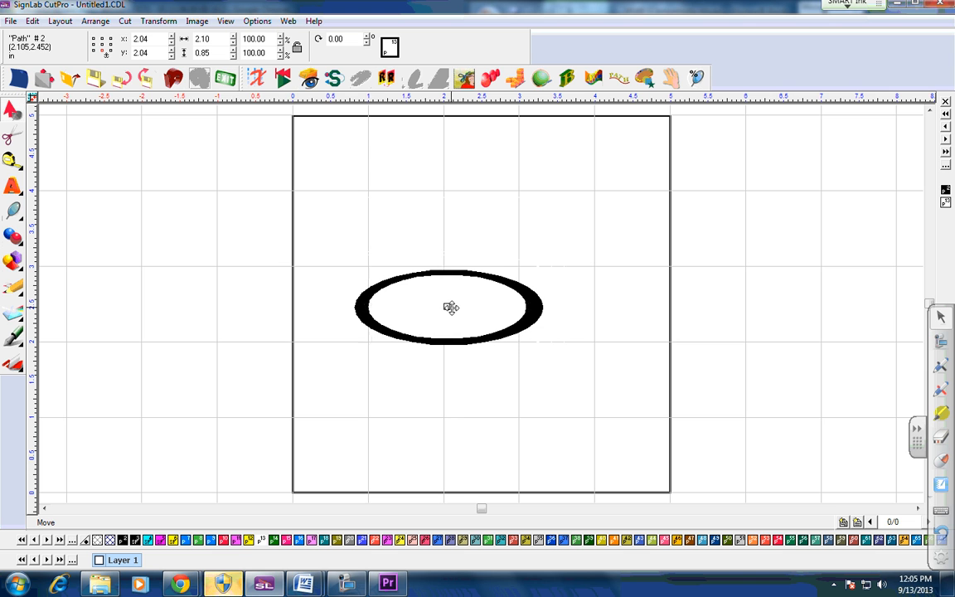
Nudge the white ellipse within the black one to about X 2.13 and Y 2.03 inches, then deselect it.
key(Up)
key(Right)
key(Right)
key(Right)
key(Right)
key(Right)
key(Right)
key(Right)
key(Right)
key(Right)
key(Right)
key(Right)
key(Down)
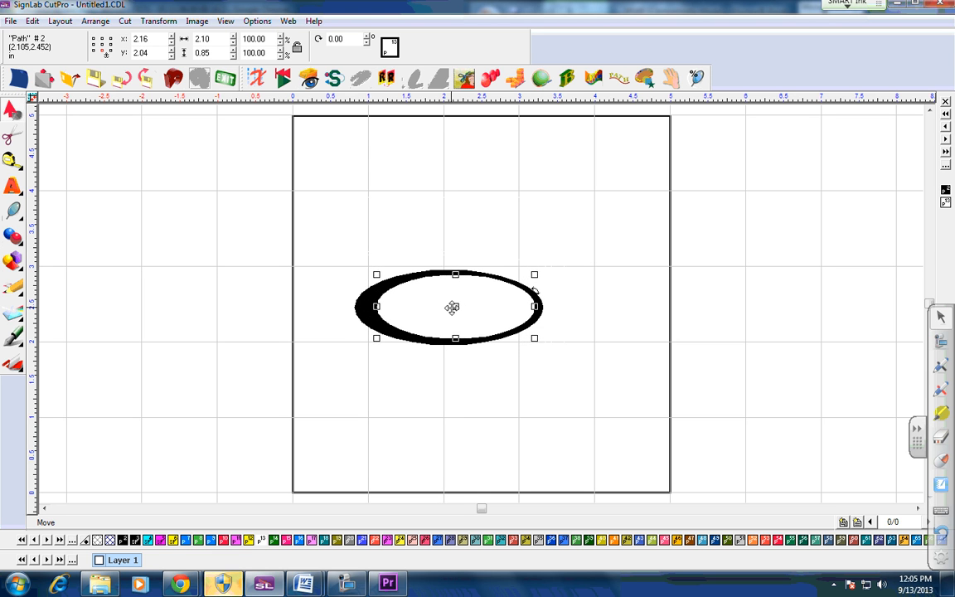
key(Down)
key(Left)
key(Left)
key(Left)
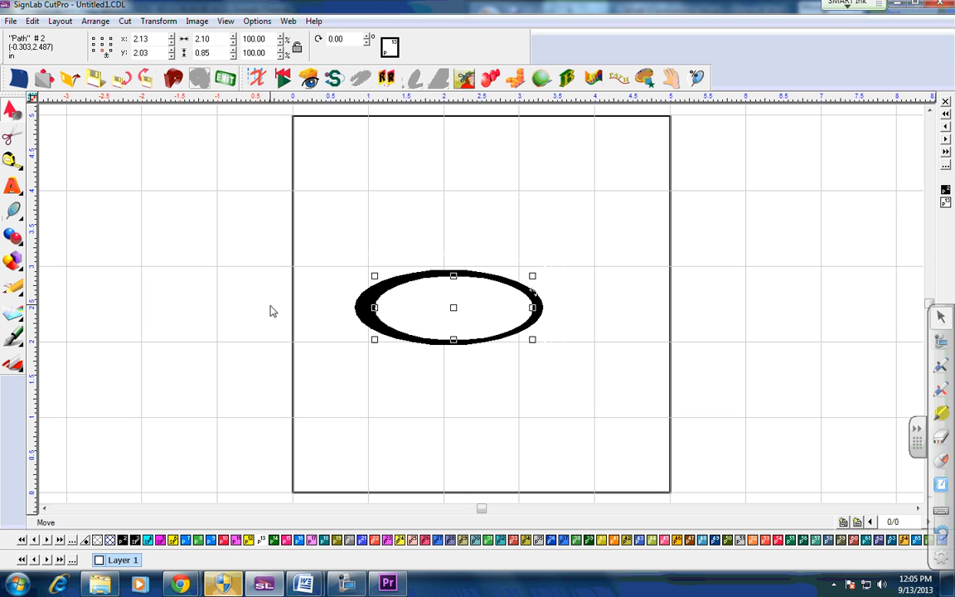
click(315, 294)
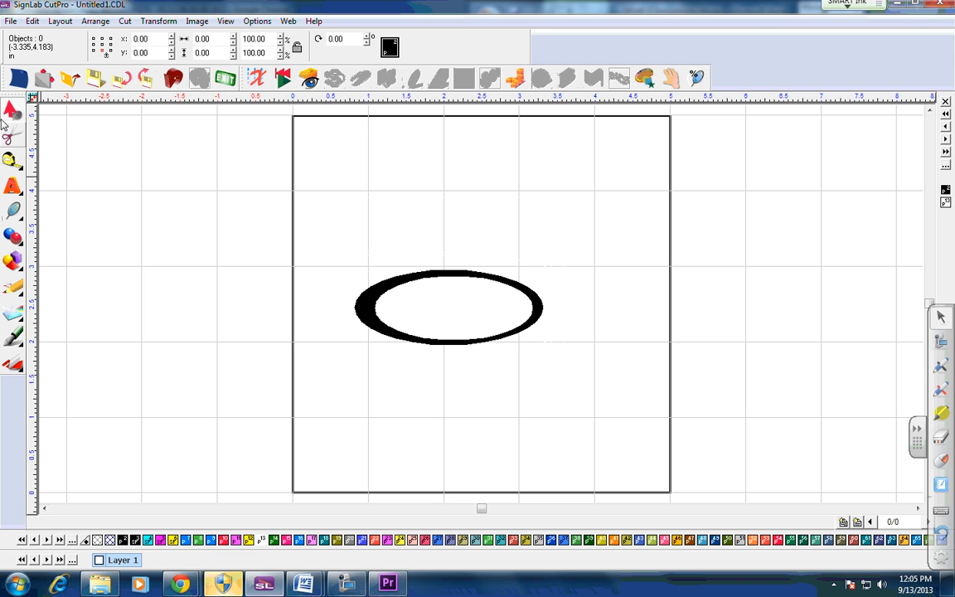
Add a horizontal guide line across the blank at Y 2.5 inches.
double_click(282, 311)
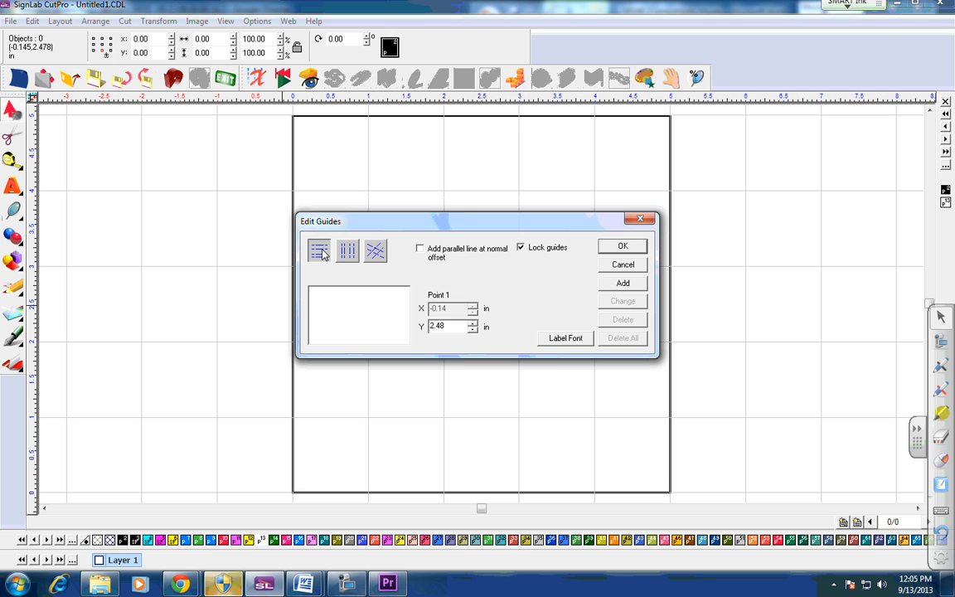
drag(452, 325, 427, 326)
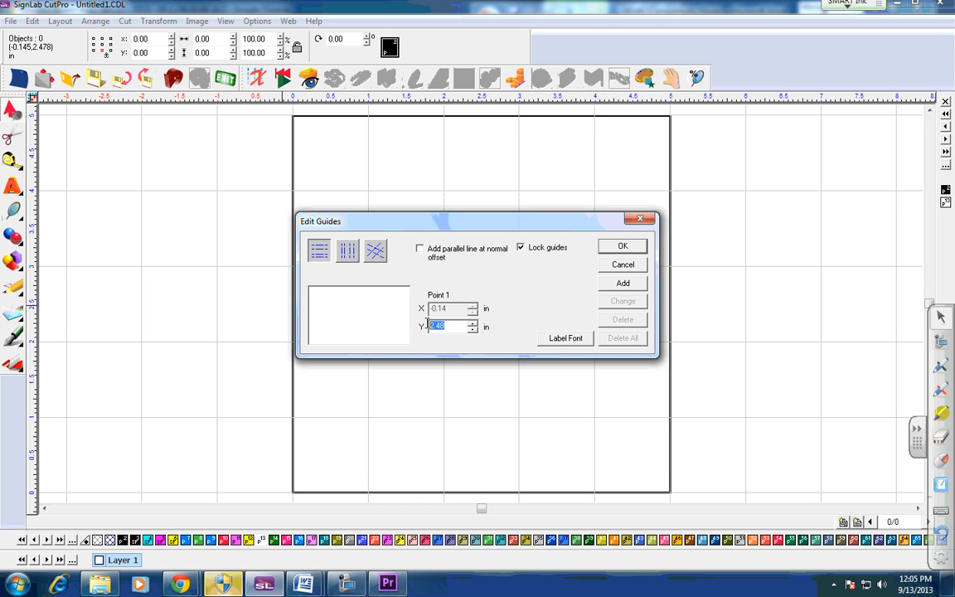
text(2)
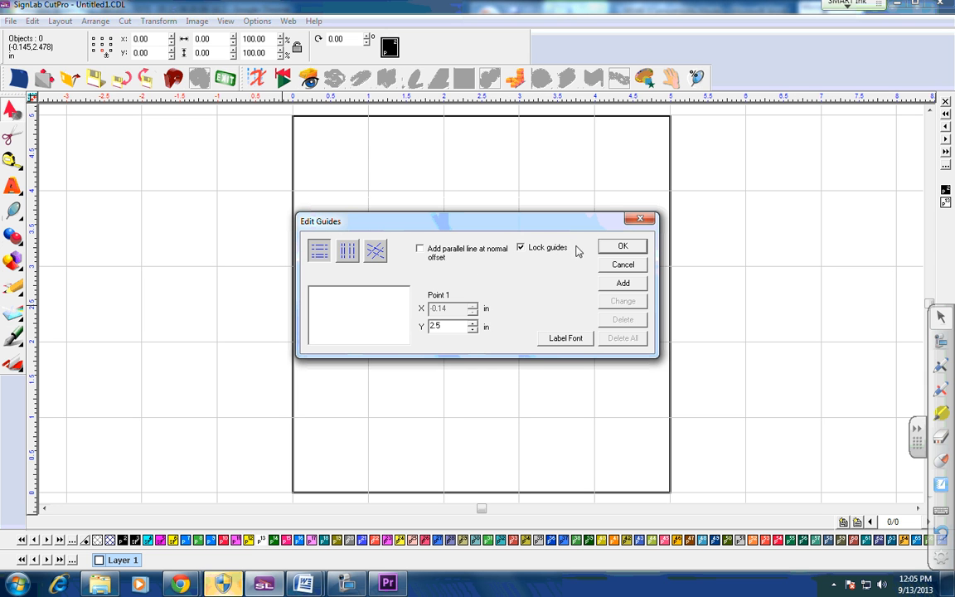
click(618, 247)
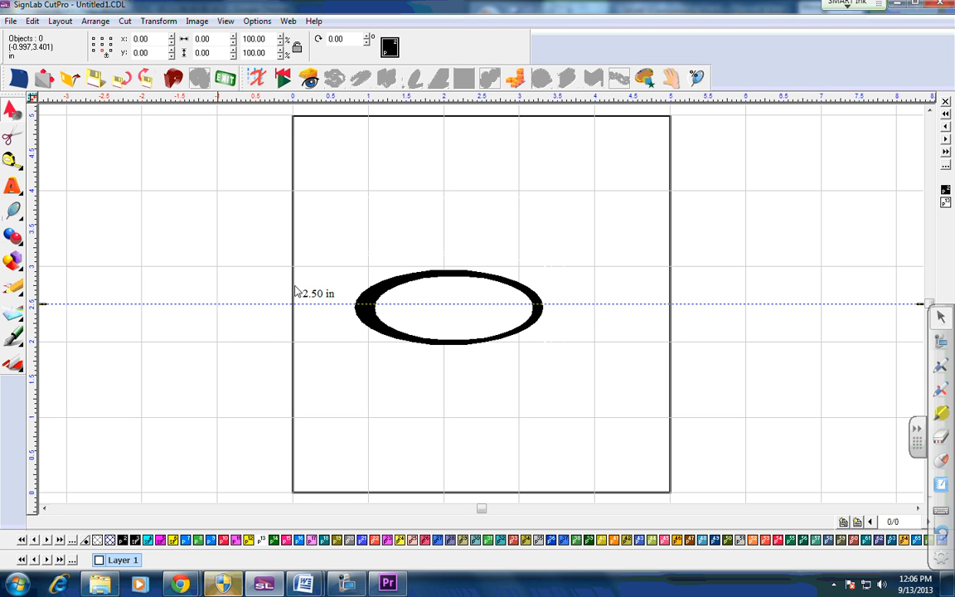
Move the white ellipse so its centre sits on the horizontal guide at about X 2.00 inches.
click(423, 323)
mouse_move(453, 308)
mouse_down()
mouse_move(383, 303)
mouse_move(453, 309)
mouse_move(444, 309)
mouse_up()
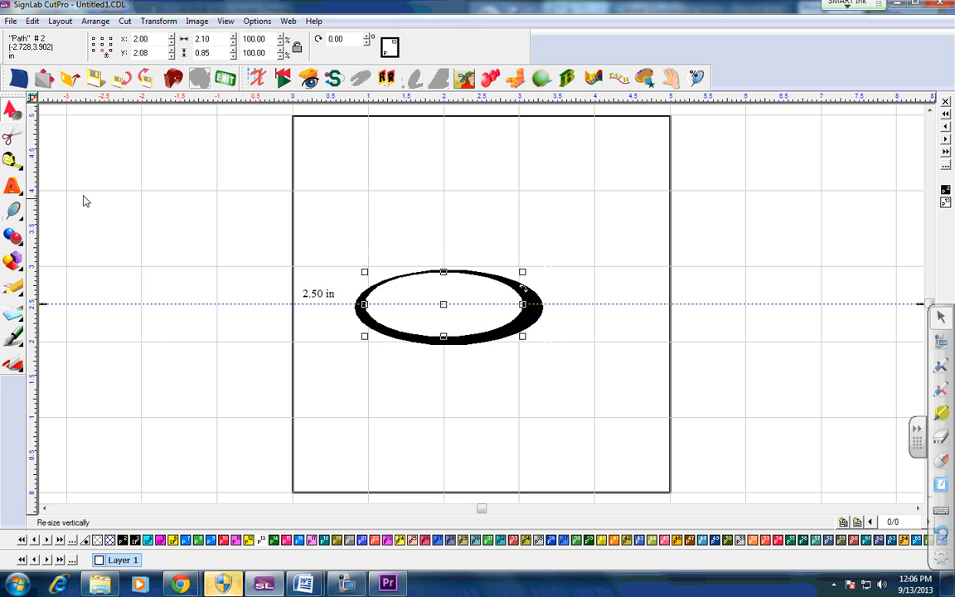
click(477, 158)
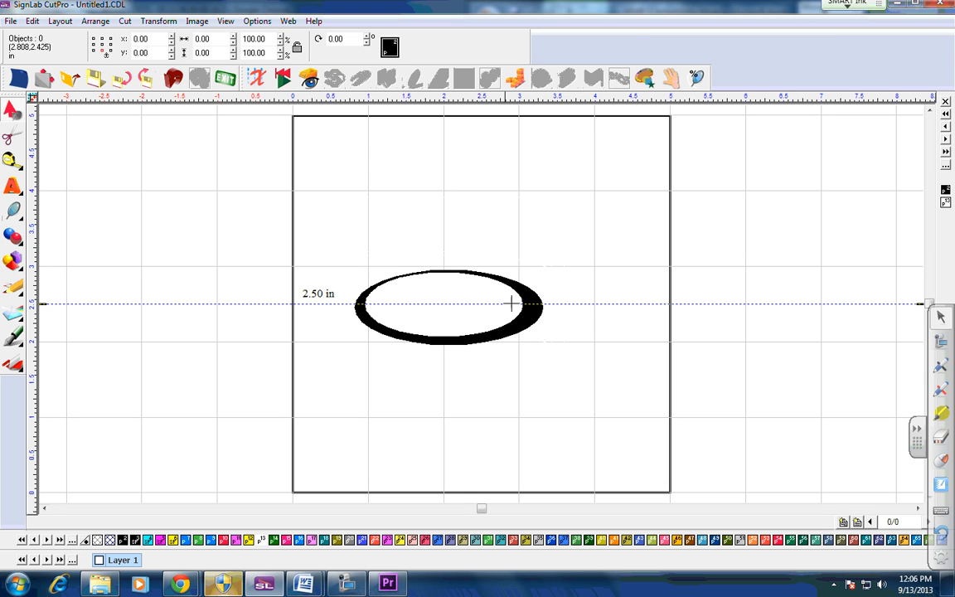
Add a vertical guide line across the blank at X 2.5 inches.
double_click(482, 144)
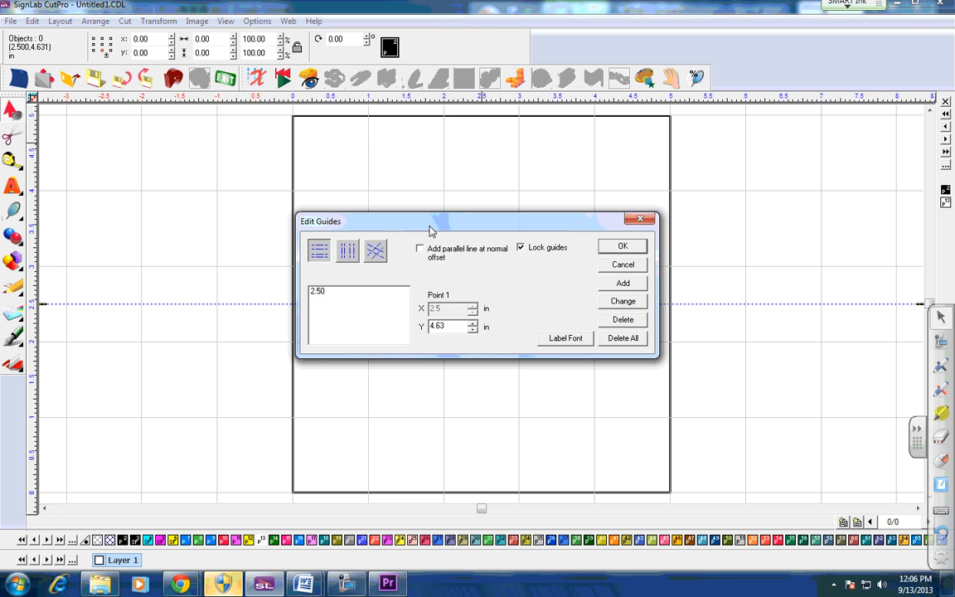
click(347, 250)
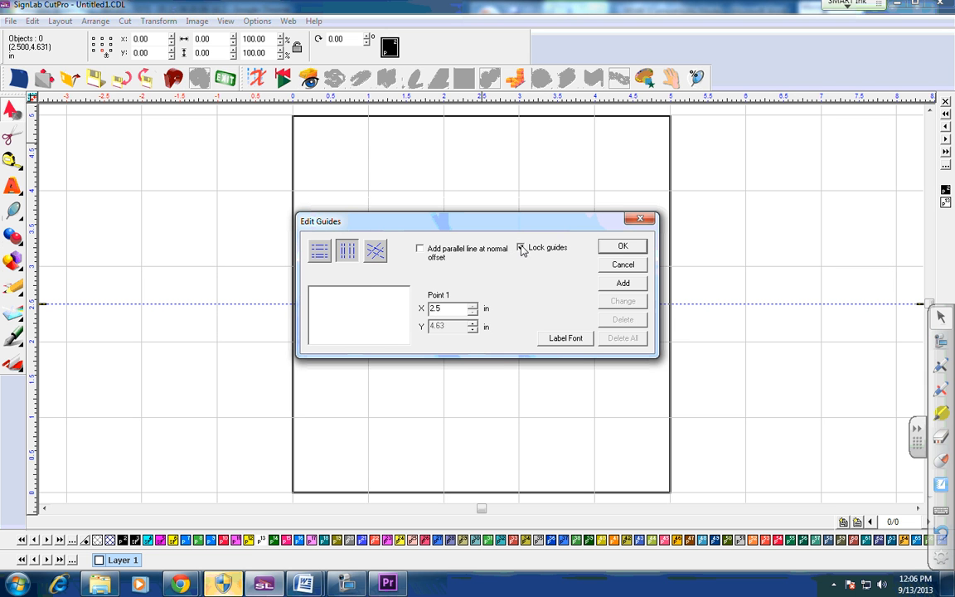
click(622, 249)
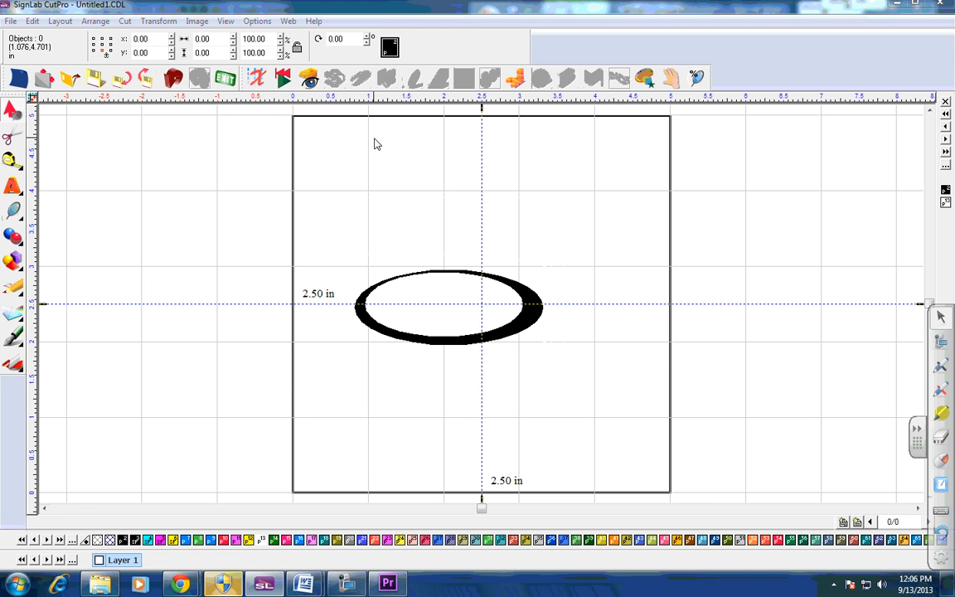
Add a second horizontal guide line near the blank's upper edge at Y 4.7 inches.
key(ctrl+g)
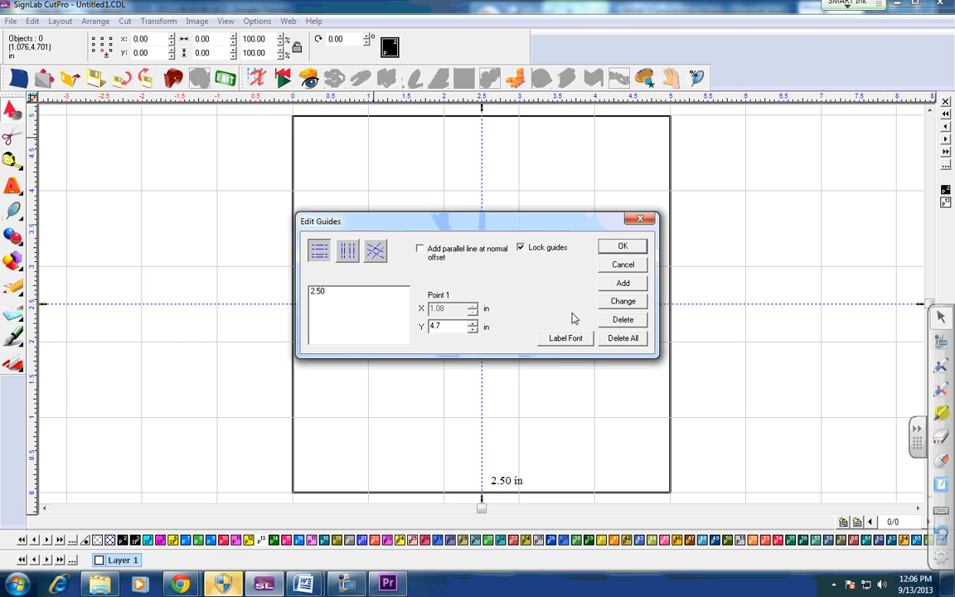
click(623, 282)
click(623, 246)
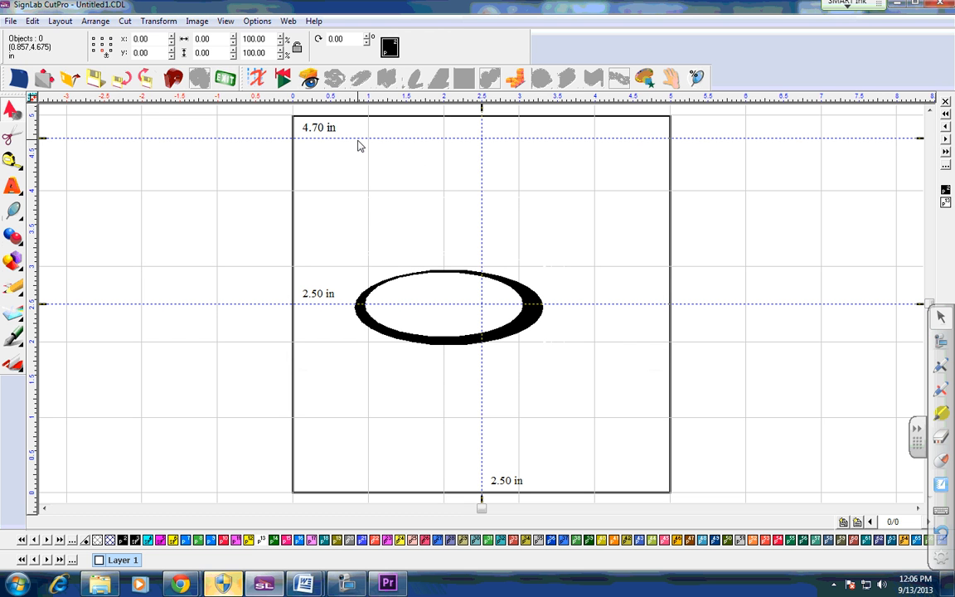
Delete the horizontal guide line at 4.70 inches.
double_click(359, 144)
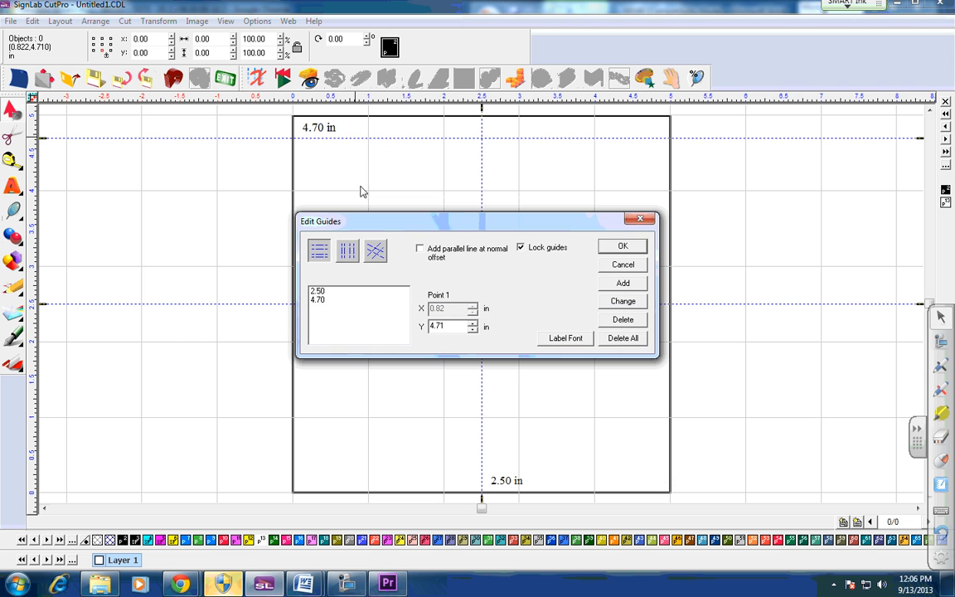
click(320, 302)
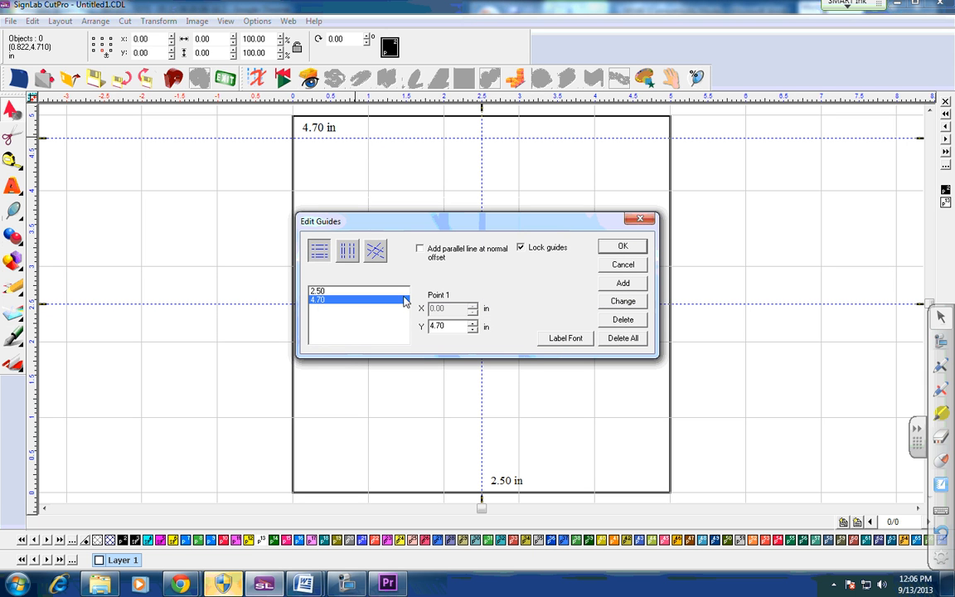
click(627, 320)
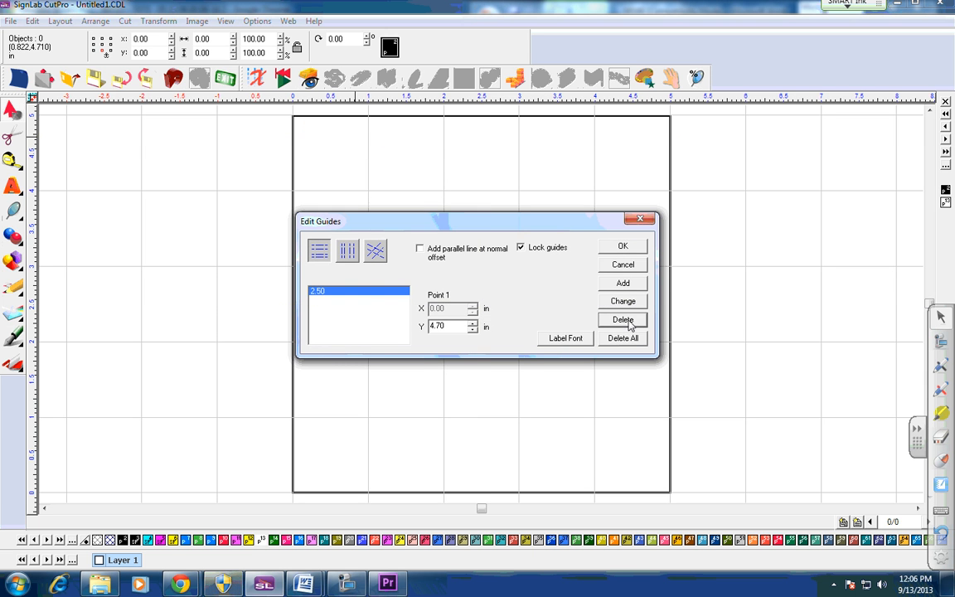
click(641, 246)
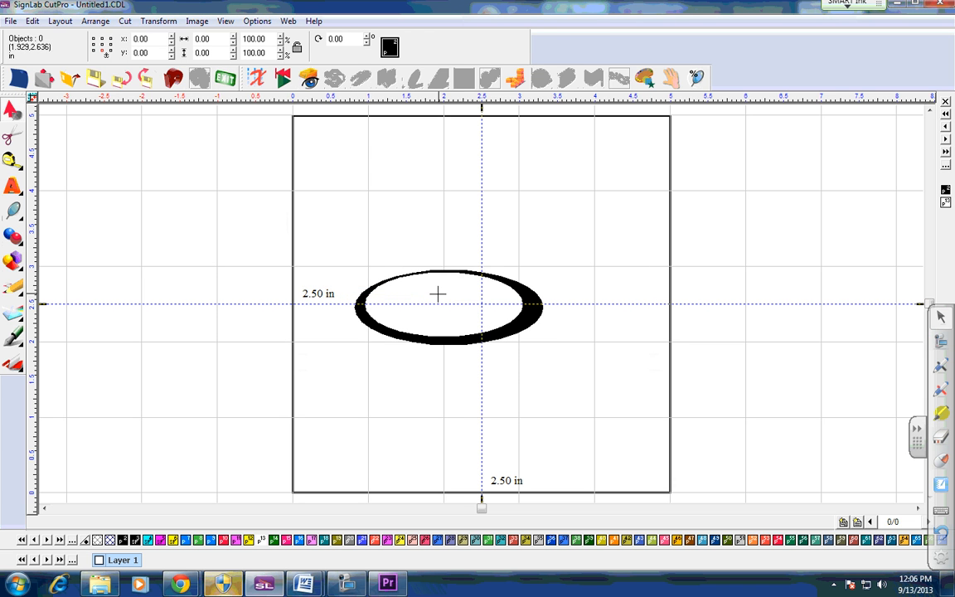
Centre the white and black ellipses on the intersection of the two 2.5 inch guides, then deselect them.
click(421, 294)
drag(441, 303, 482, 303)
click(380, 301)
click(551, 249)
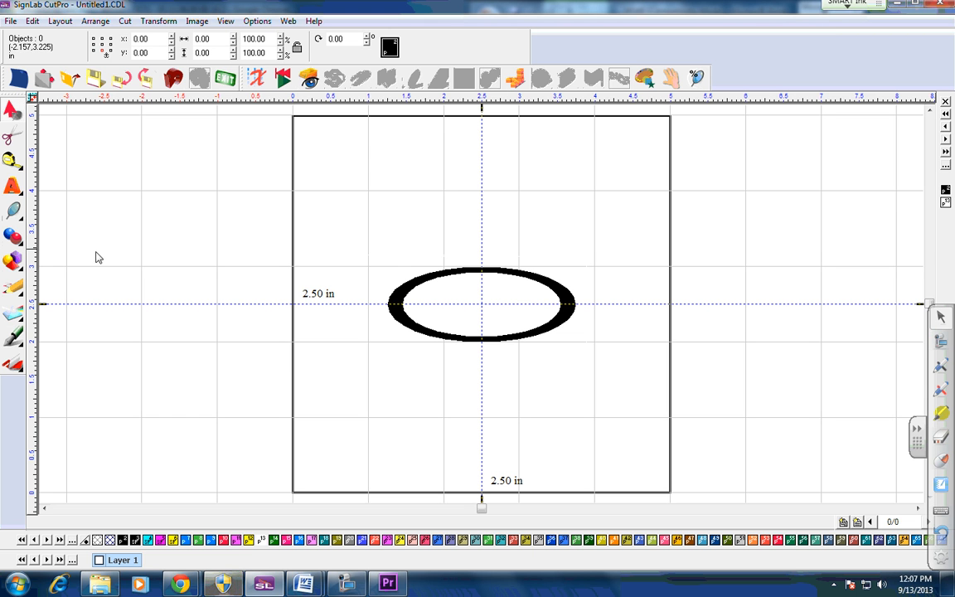
Draw a yellow rectangle about 2.70 by 0.45 inches just above the black ellipse.
click(12, 238)
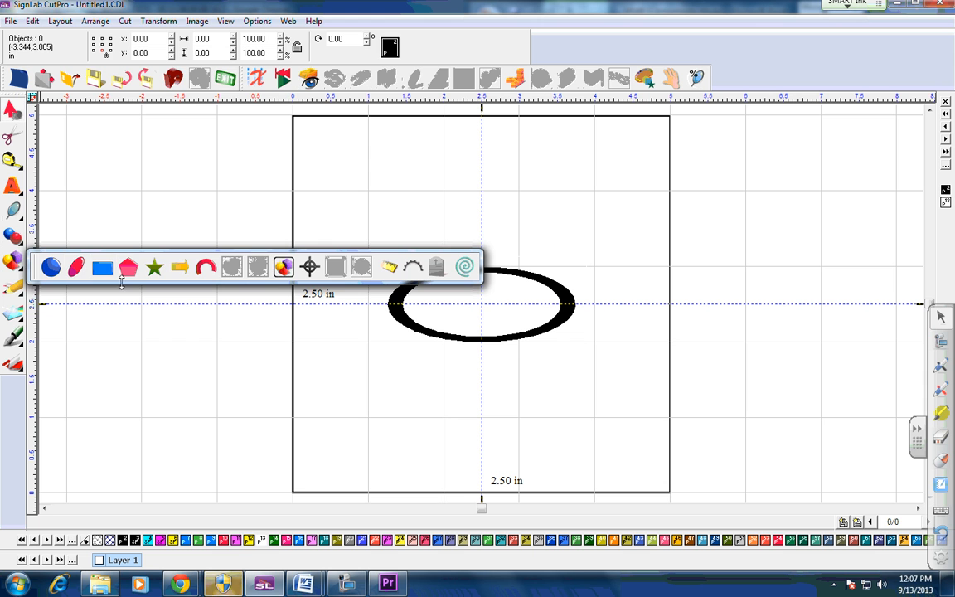
click(103, 267)
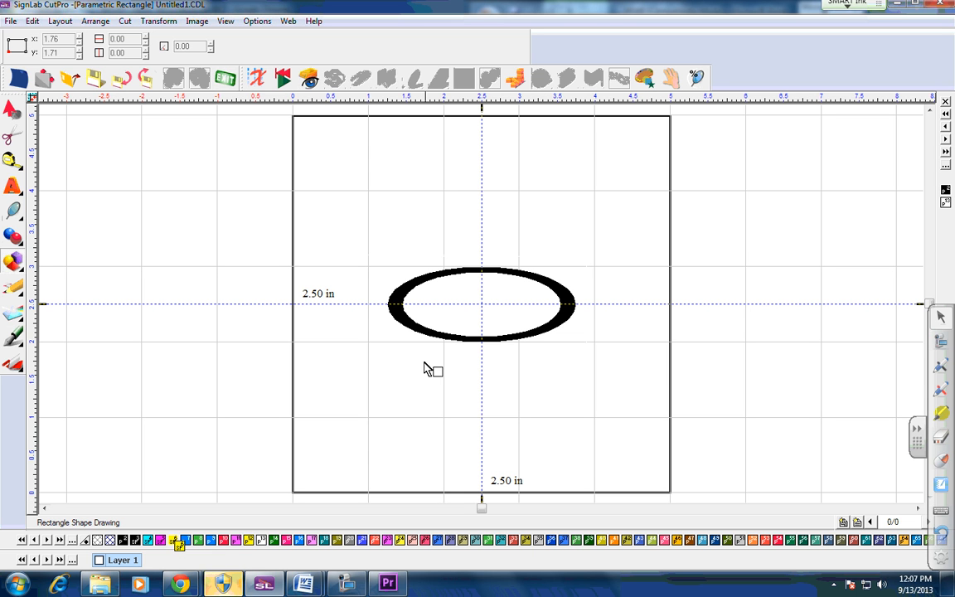
drag(334, 236, 538, 269)
Set the yellow rectangle's width to 2.6 inches and its height to 0.4 inches.
click(132, 38)
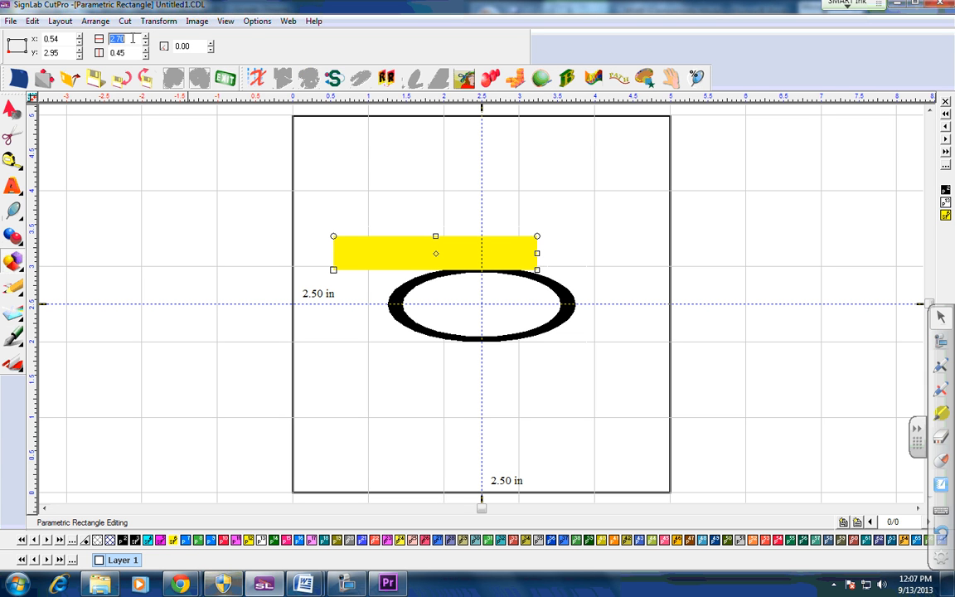
click(107, 39)
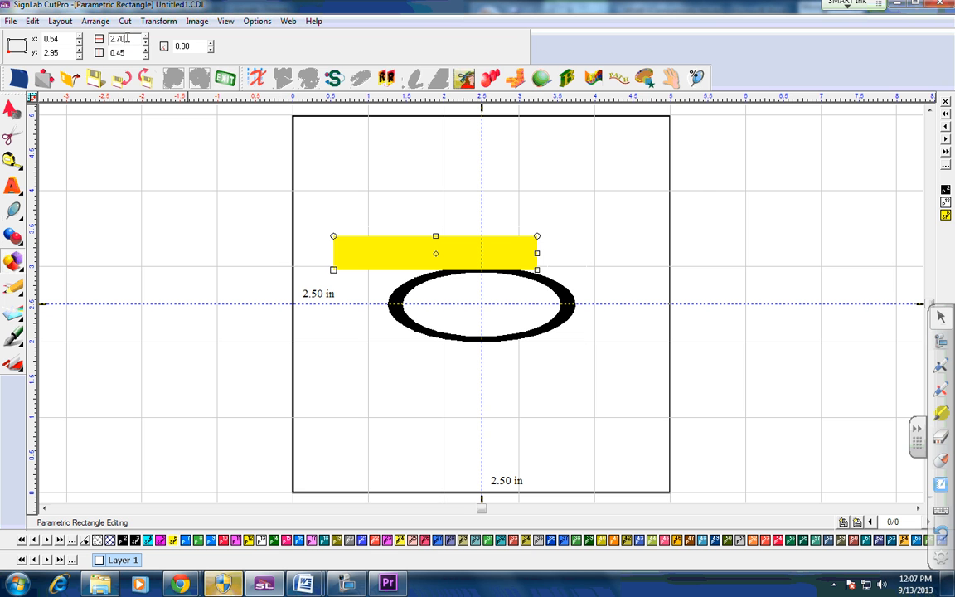
drag(127, 38, 87, 42)
text(2)
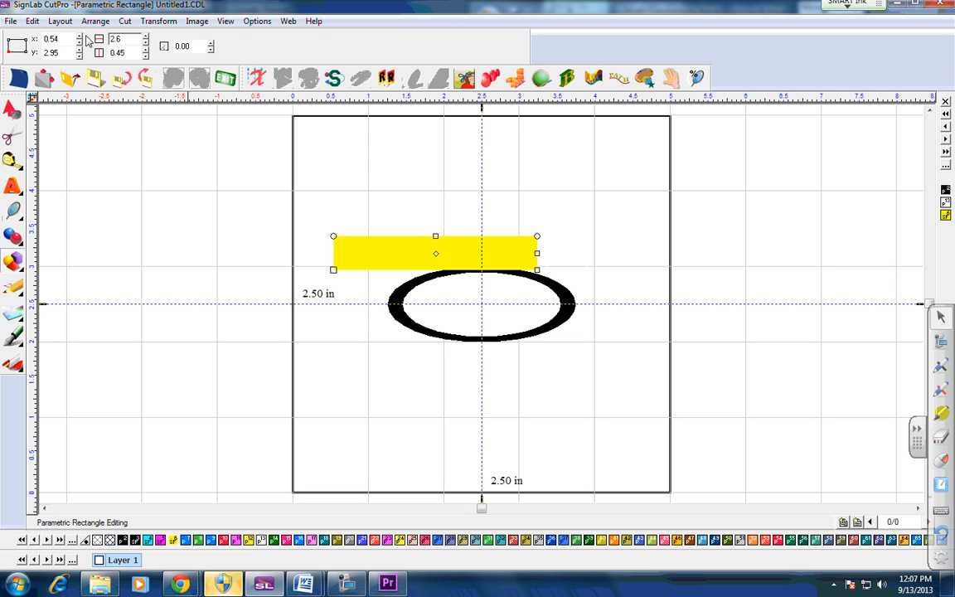
text(.6)
key(Return)
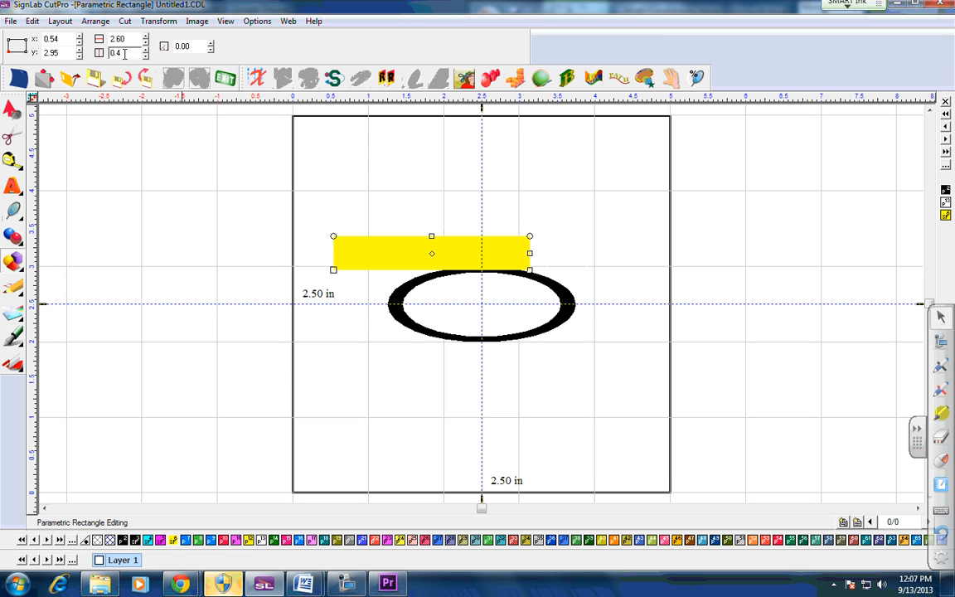
key(Return)
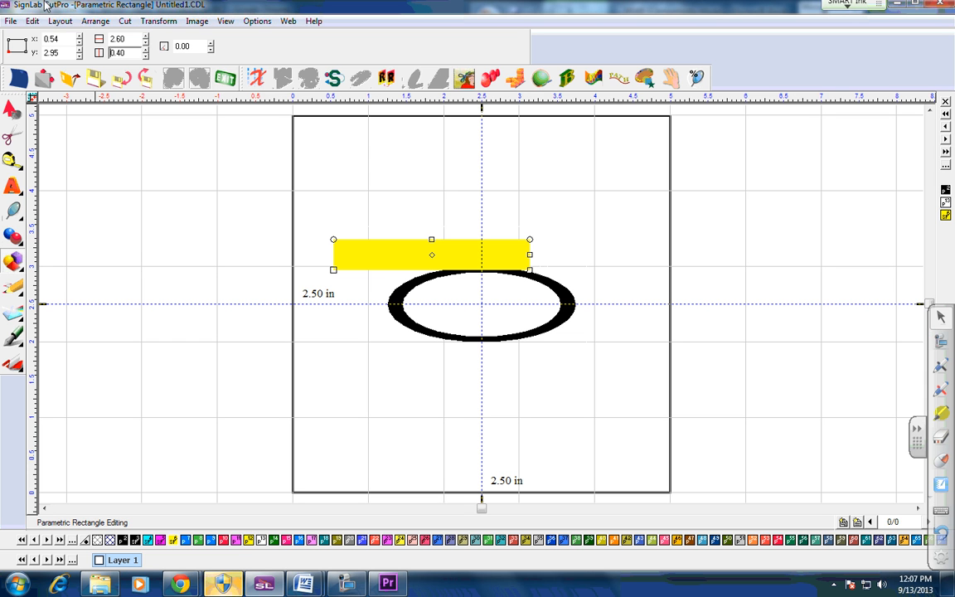
Round the yellow rectangle's corners with a radius of 0.15 inches.
click(172, 21)
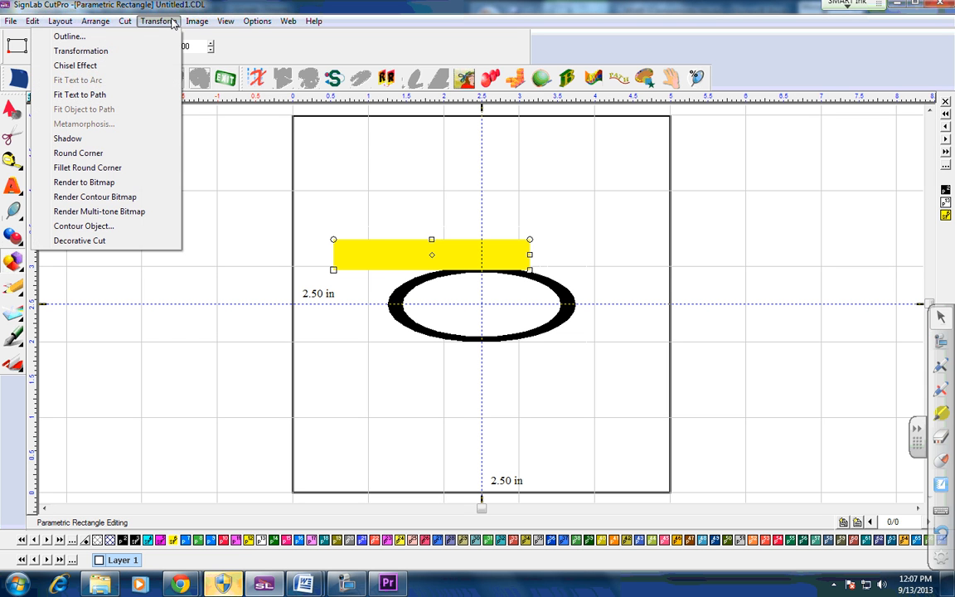
click(132, 154)
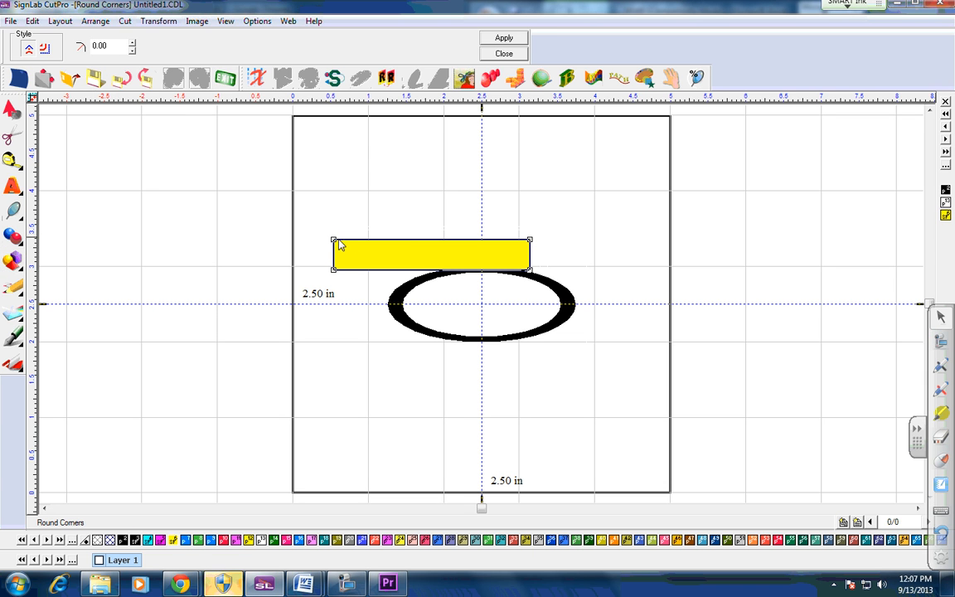
double_click(108, 48)
key(BackSpace)
text(0.15)
click(499, 38)
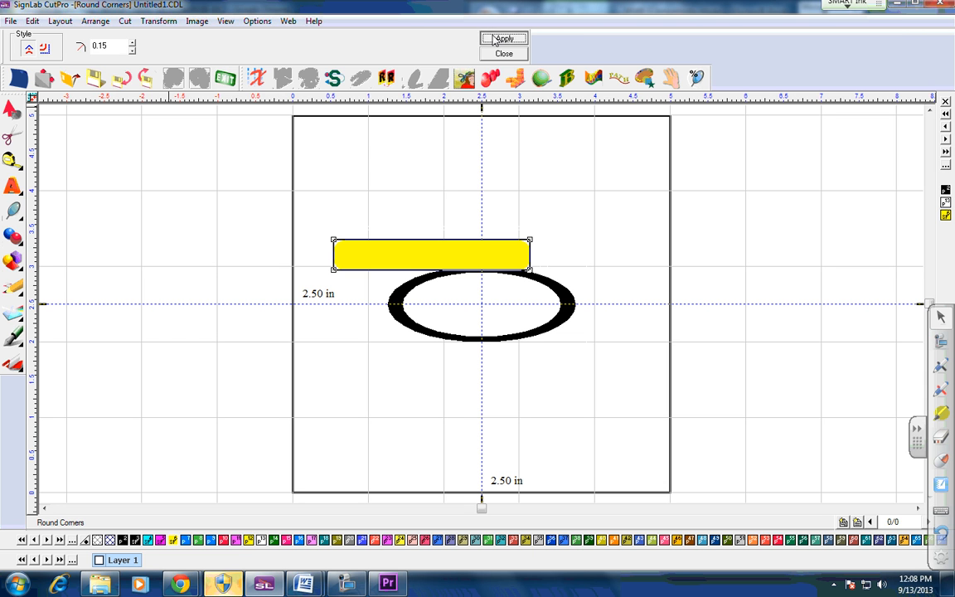
click(505, 54)
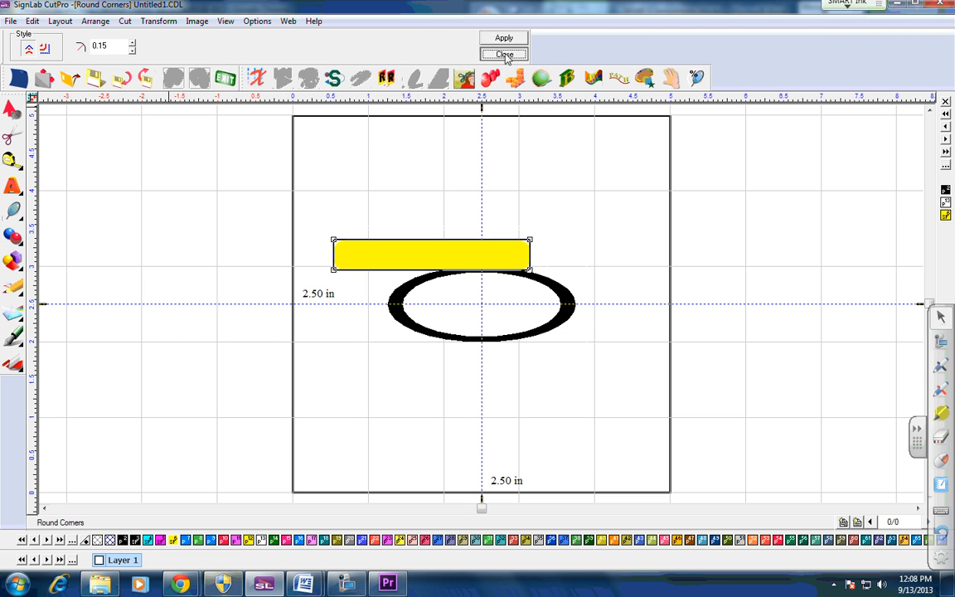
Add a black outline 0.05 inches wide around the yellow rounded rectangle, without an inline.
scroll(344, 248, up, 2)
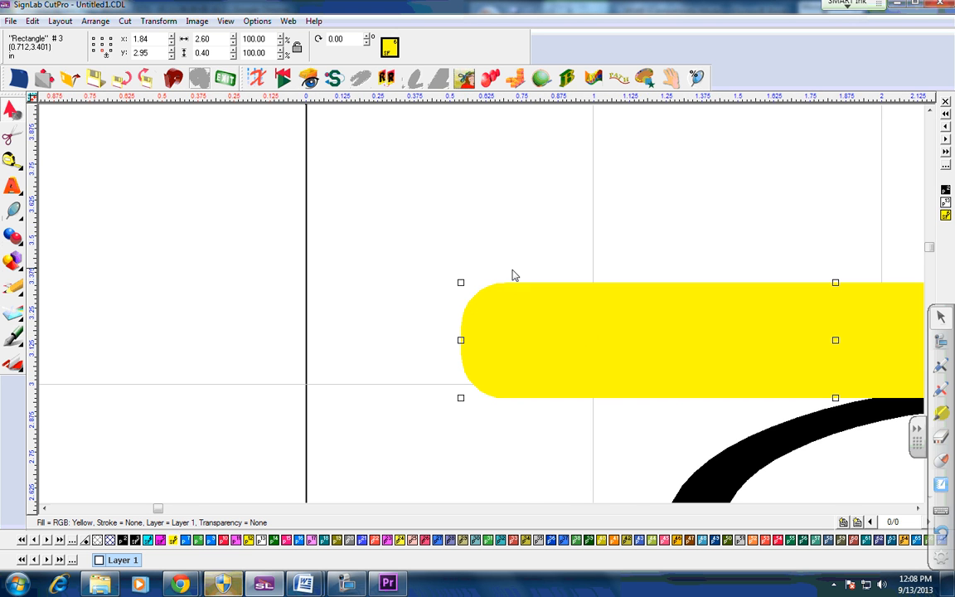
scroll(502, 286, down, 1)
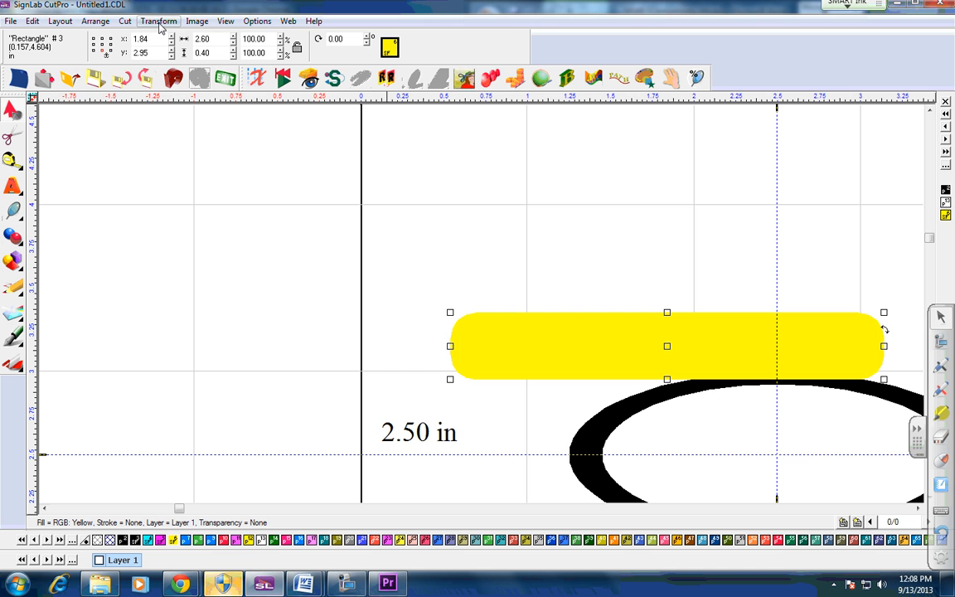
click(158, 21)
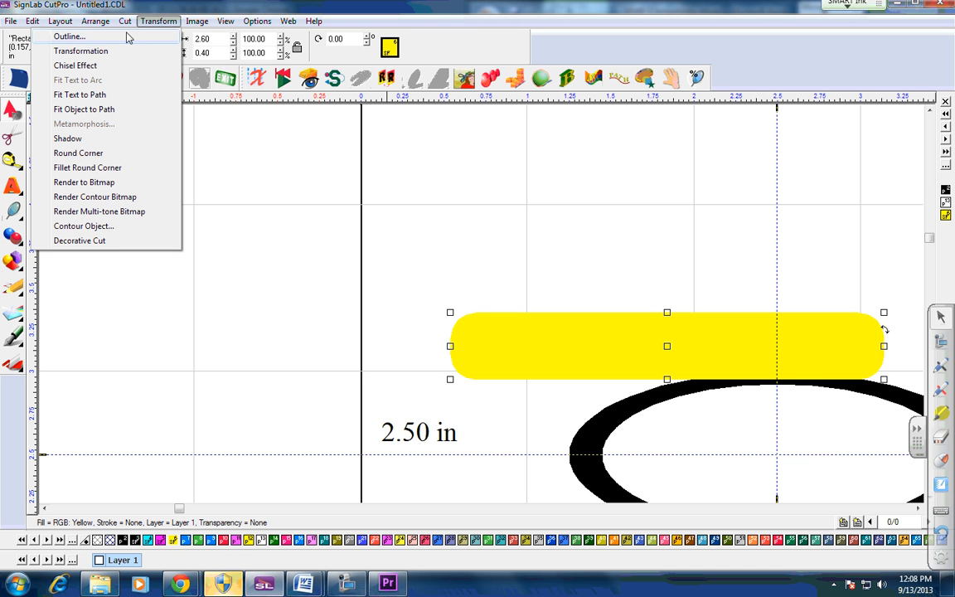
click(70, 37)
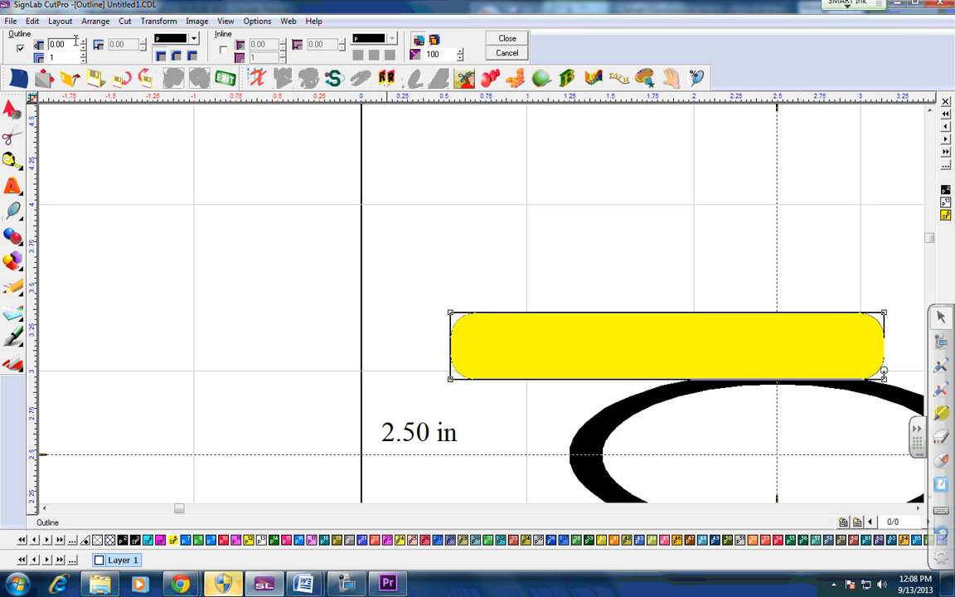
click(21, 48)
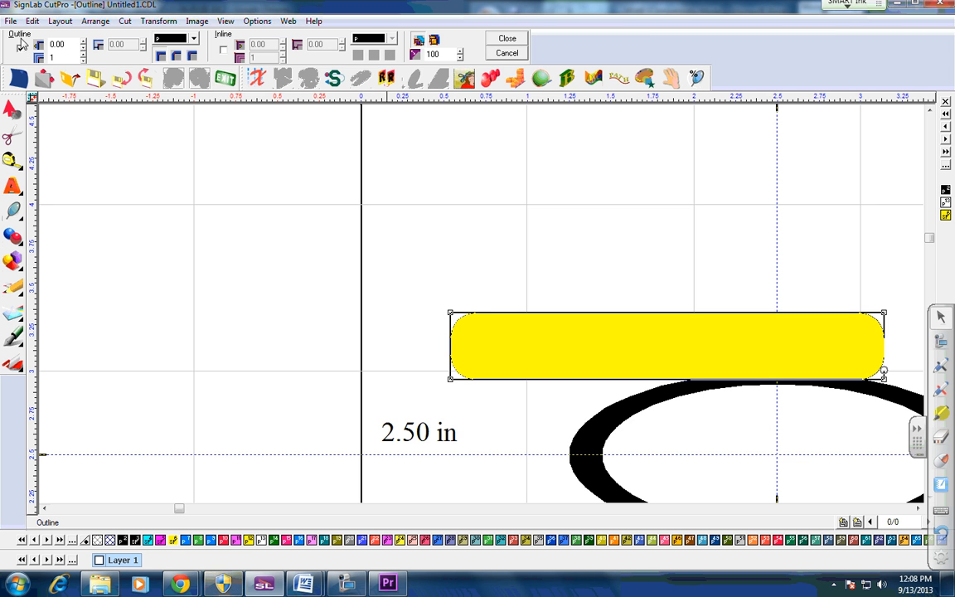
click(224, 52)
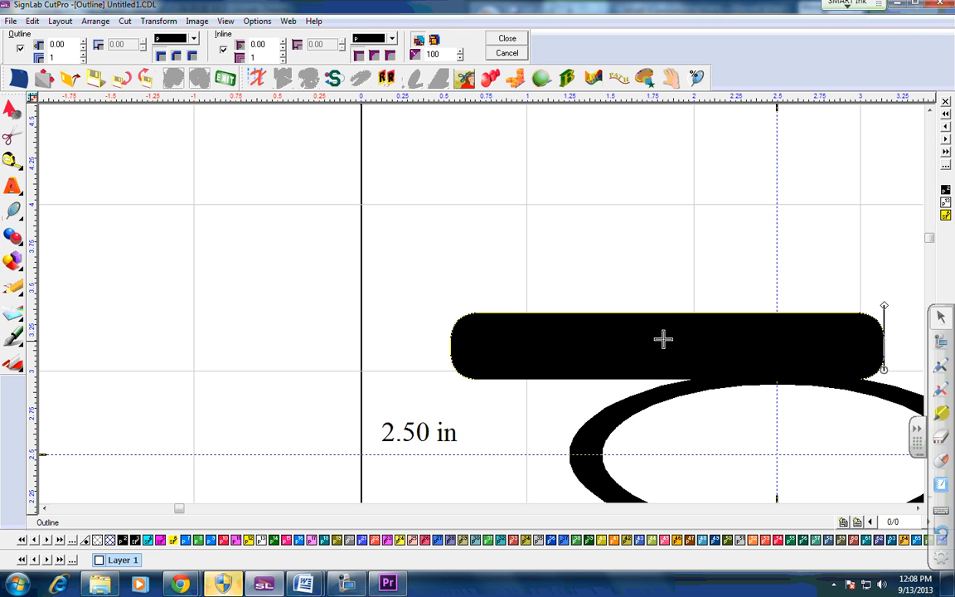
click(224, 52)
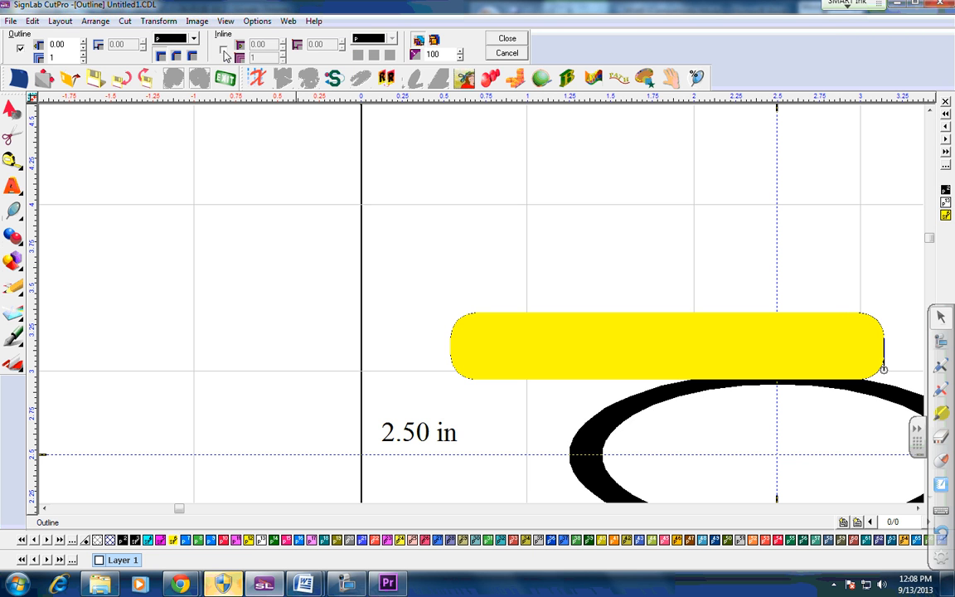
click(64, 47)
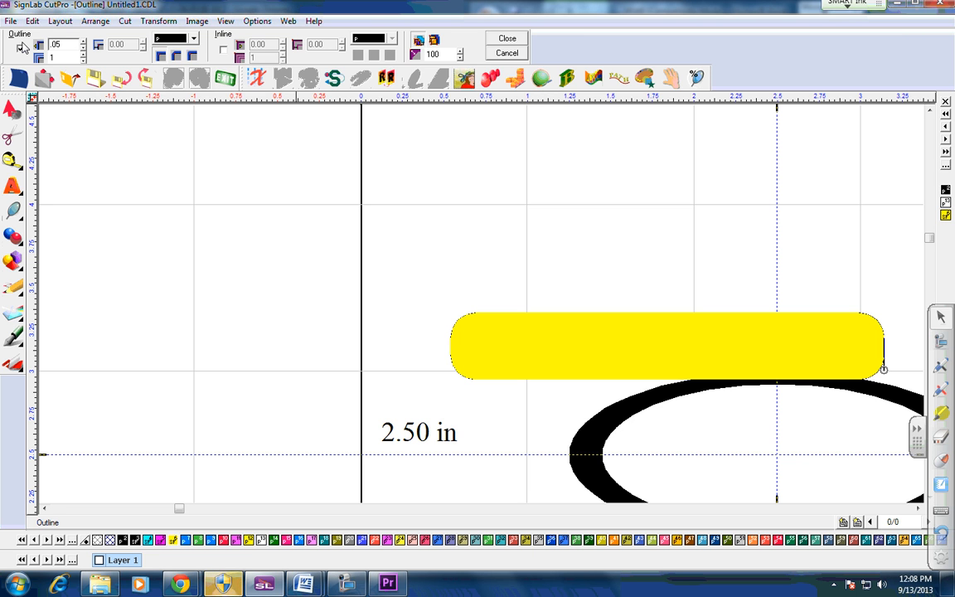
click(22, 48)
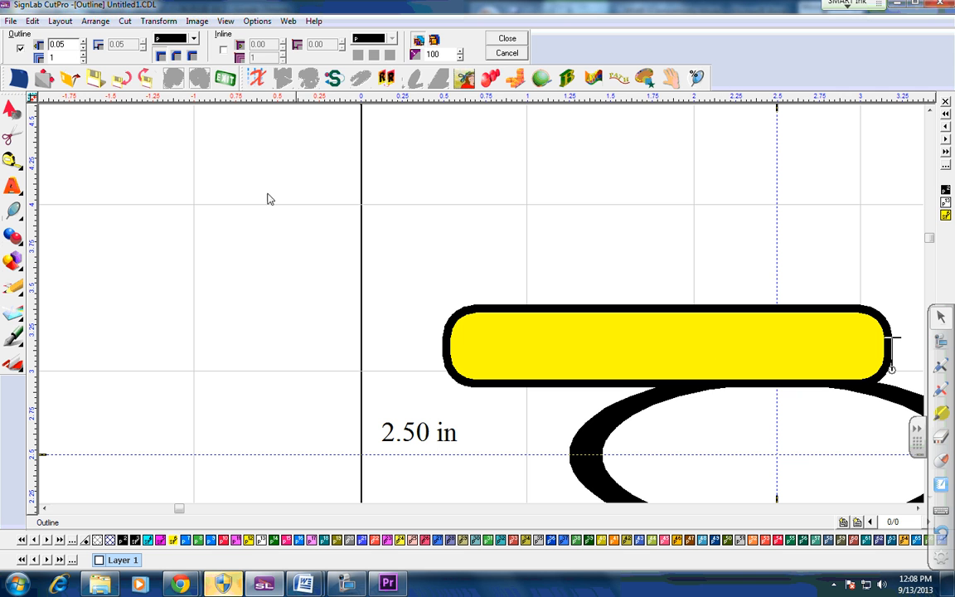
click(175, 42)
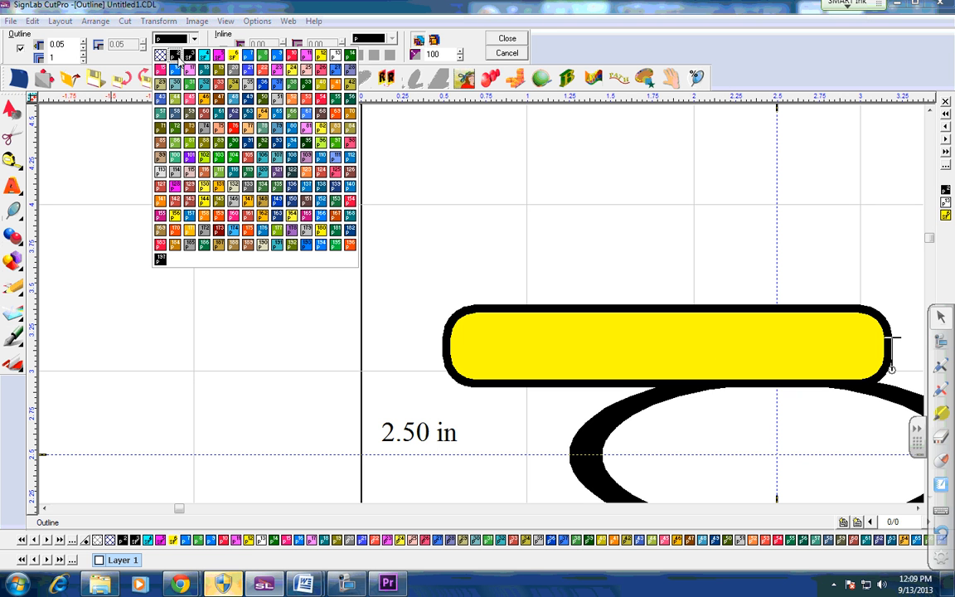
click(175, 57)
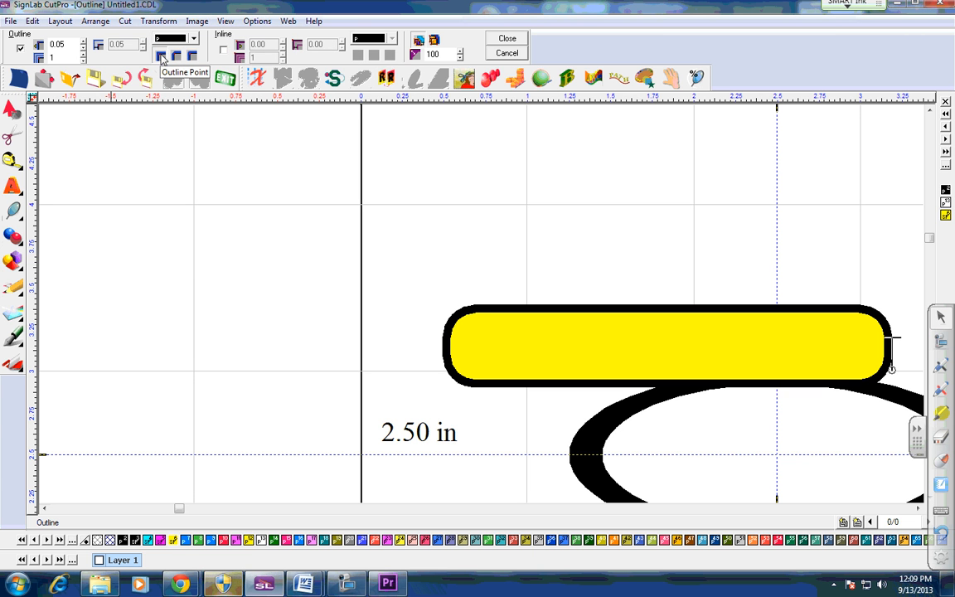
click(507, 39)
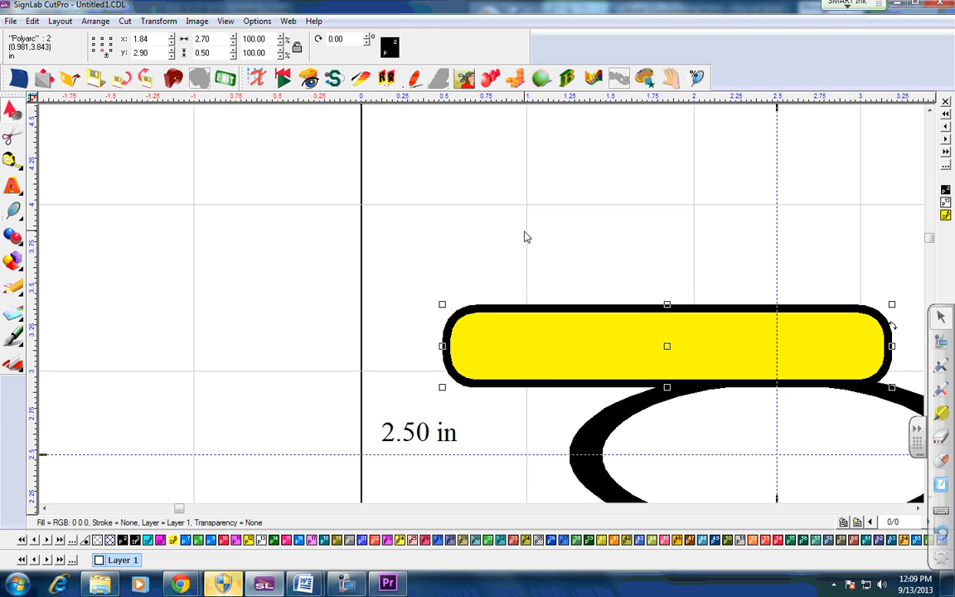
Move the outlined yellow rectangle so its centre sits on the guide intersection over the ellipses, then deselect it.
scroll(563, 255, down, 1)
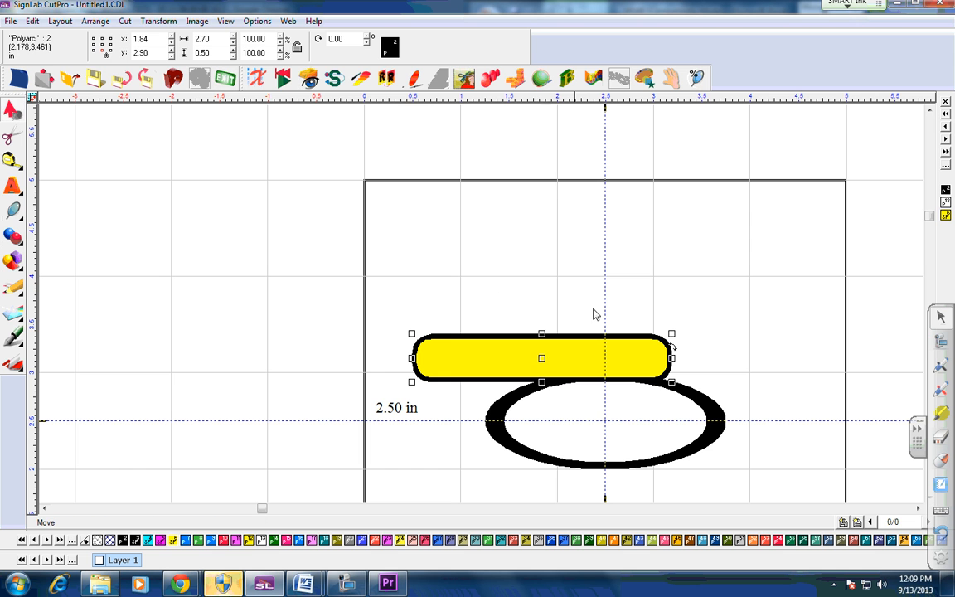
drag(544, 357, 610, 424)
click(731, 309)
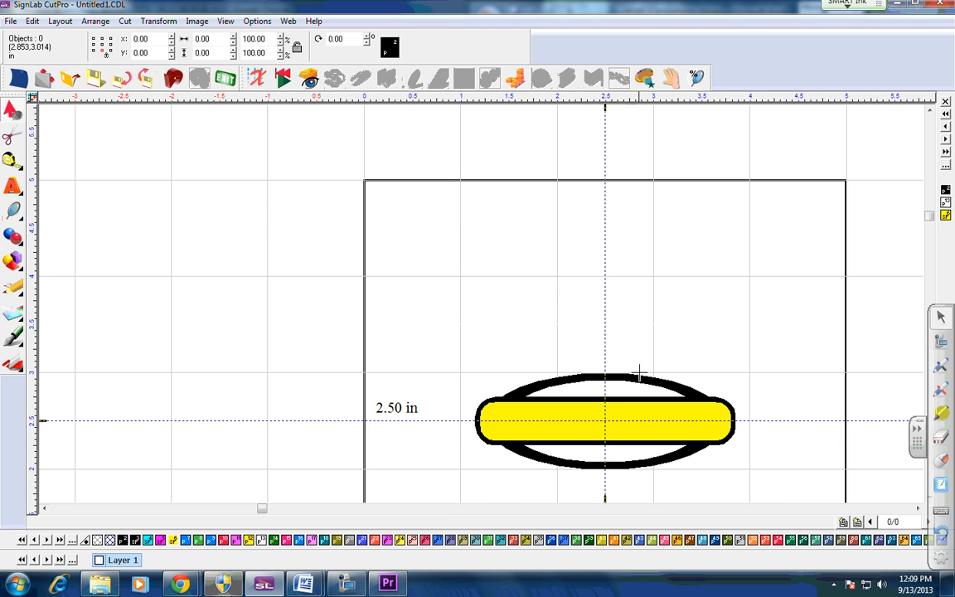
Add the text "Cayon Park" as a framed text object on the blank.
scroll(639, 374, down, 1)
scroll(480, 303, up, 5)
scroll(473, 296, down, 2)
scroll(480, 300, down, 2)
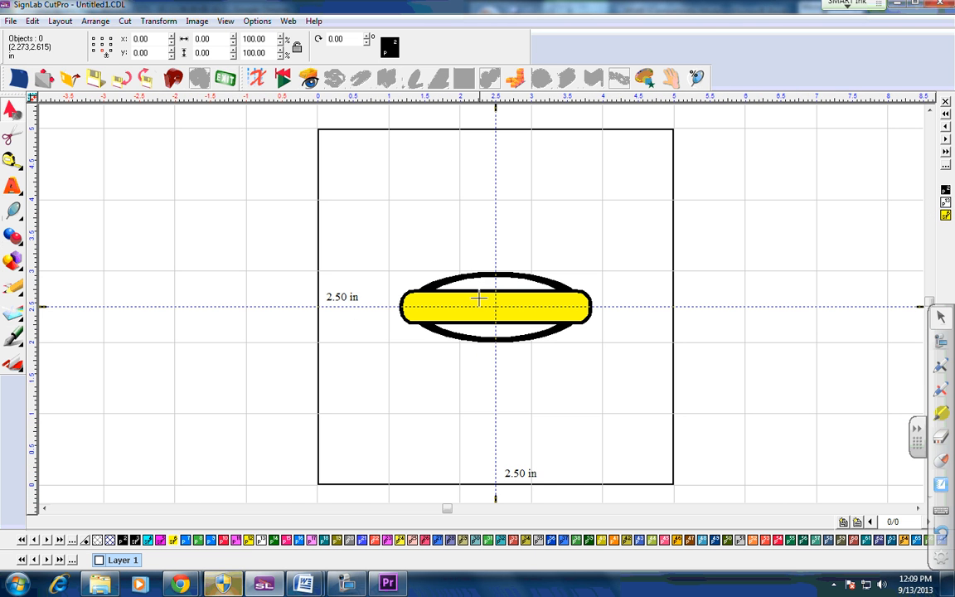
click(13, 177)
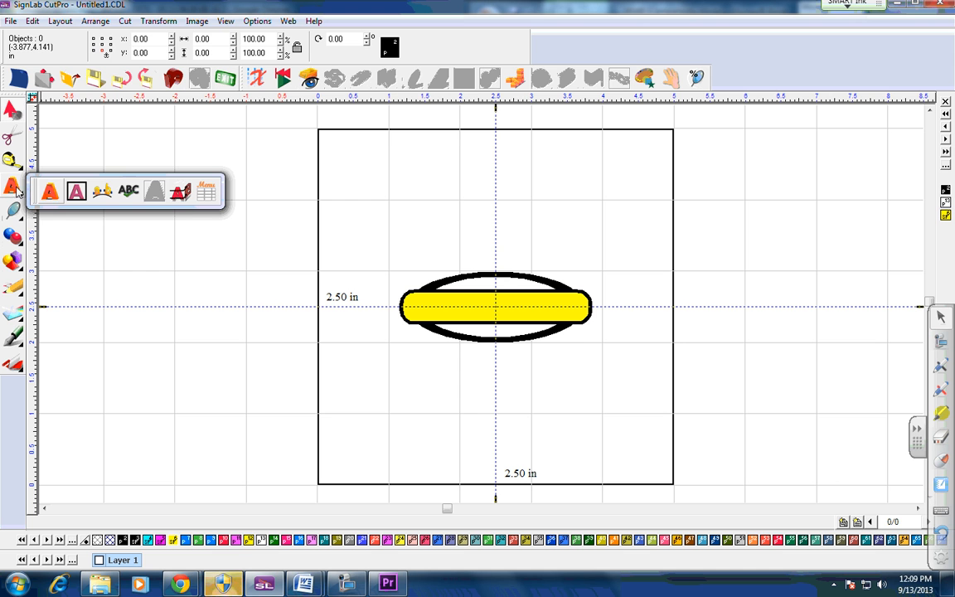
click(76, 192)
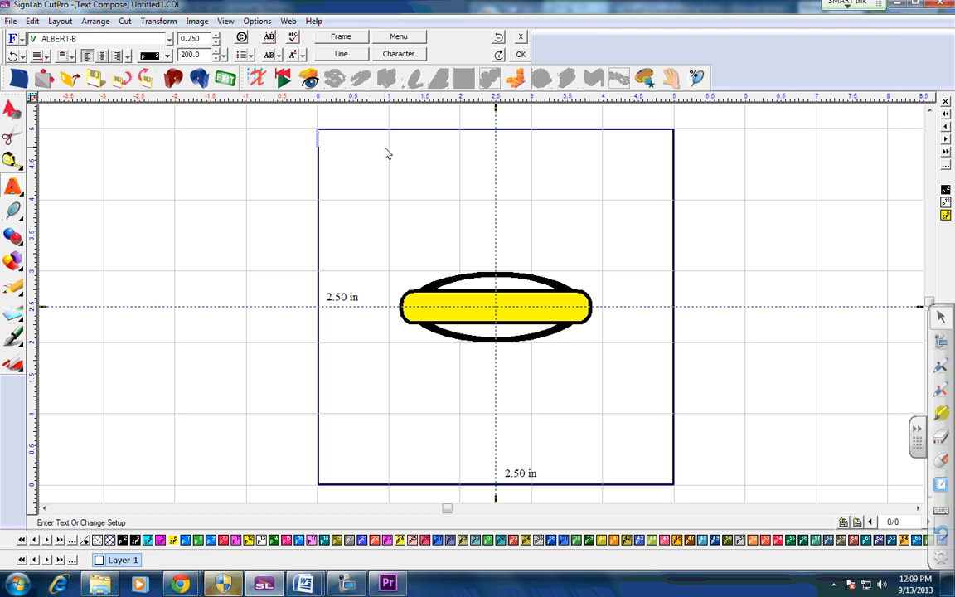
text(Cayon)
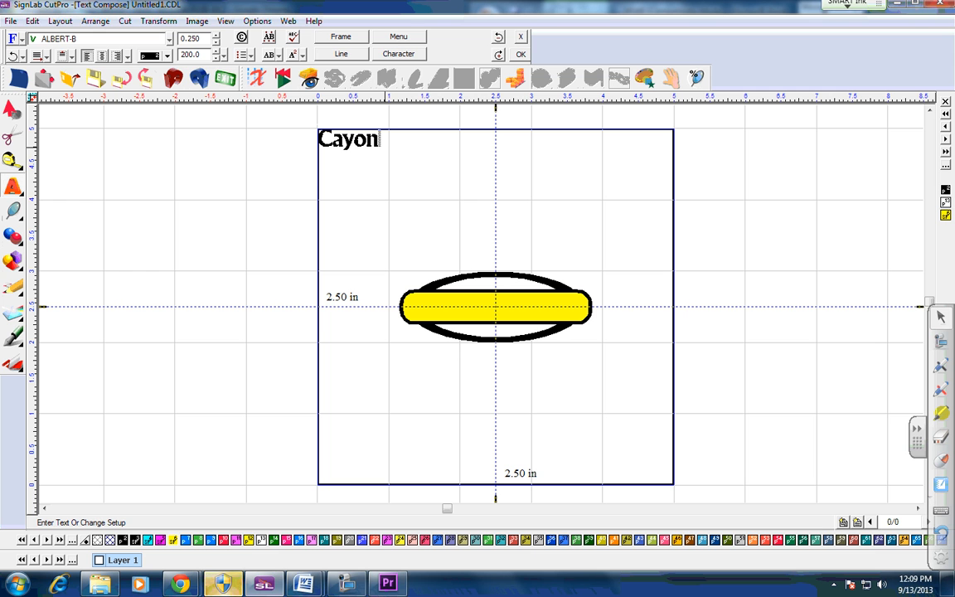
text( Park)
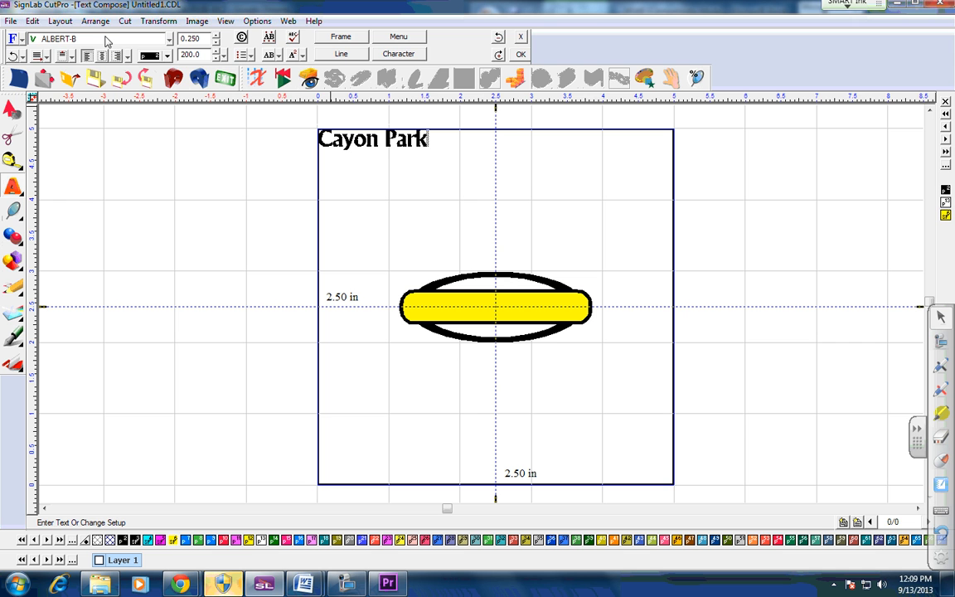
Move the "Cayon Park" text so its centre sits on the guide intersection over the yellow rectangle, then deselect it.
click(12, 109)
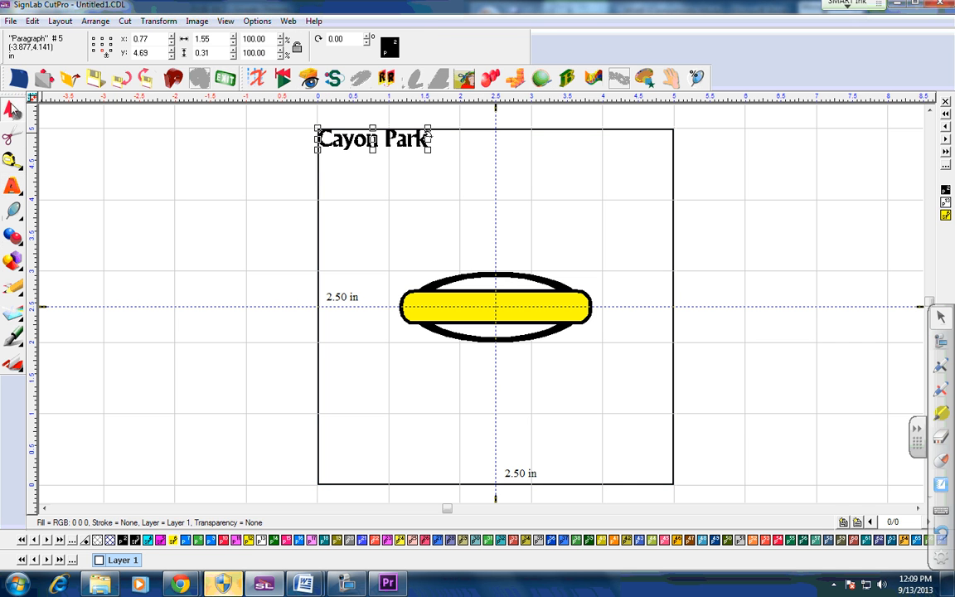
drag(375, 143, 498, 312)
click(584, 215)
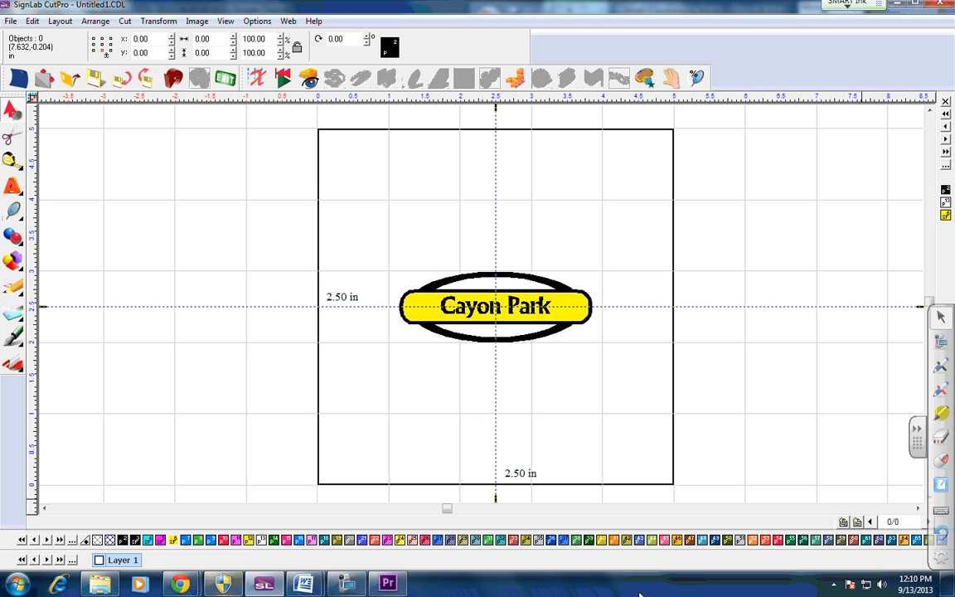
mouse_move(335, 589)
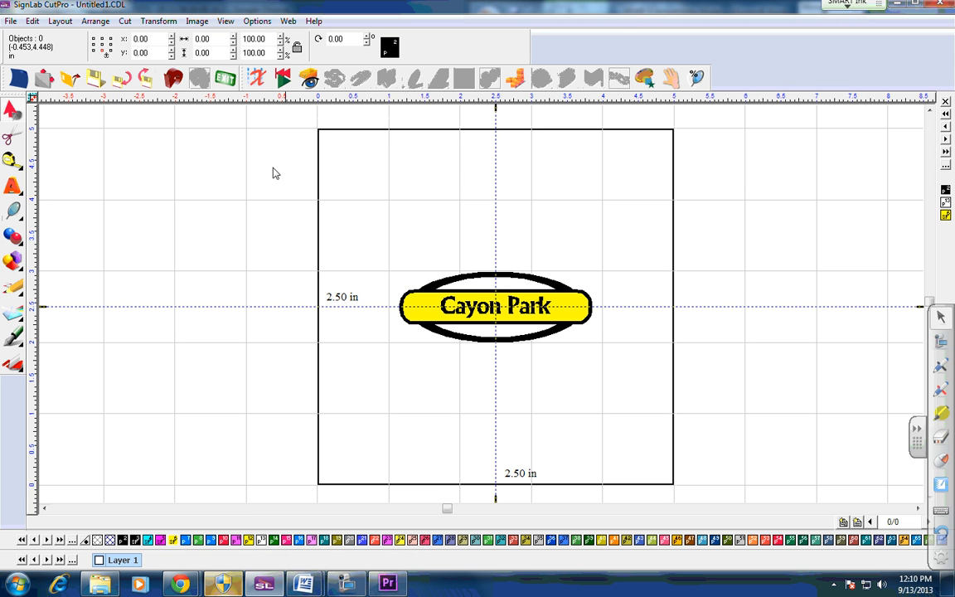
click(15, 261)
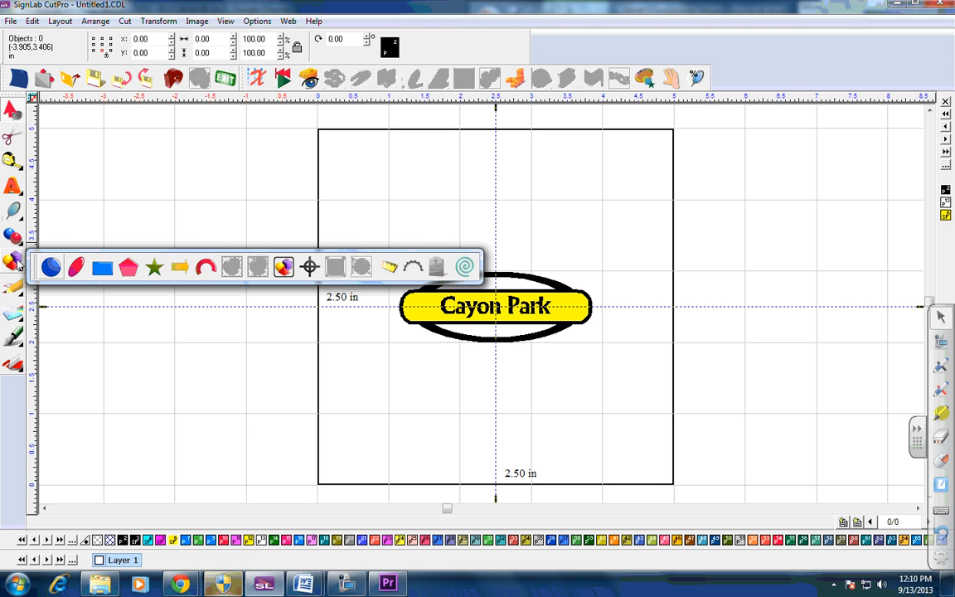
click(97, 161)
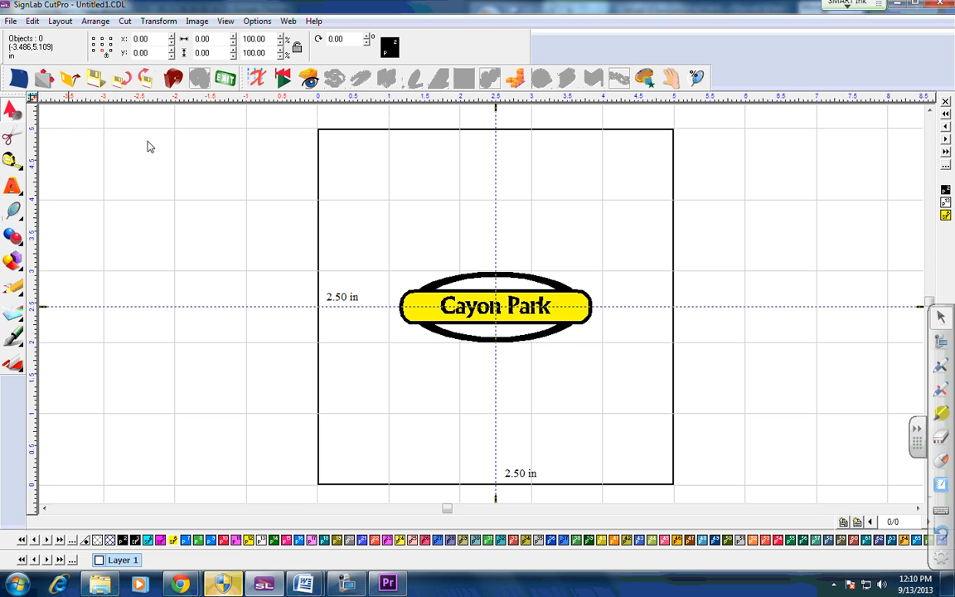
Group the ellipses, the outlined yellow rectangle and the "Cayon Park" text into one object, then deselect it.
drag(624, 228, 374, 373)
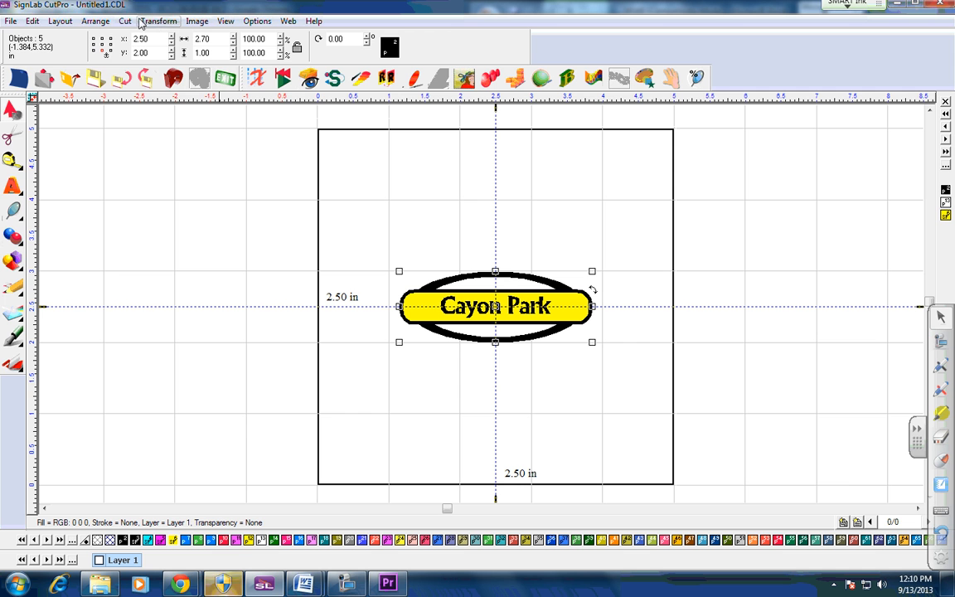
click(33, 22)
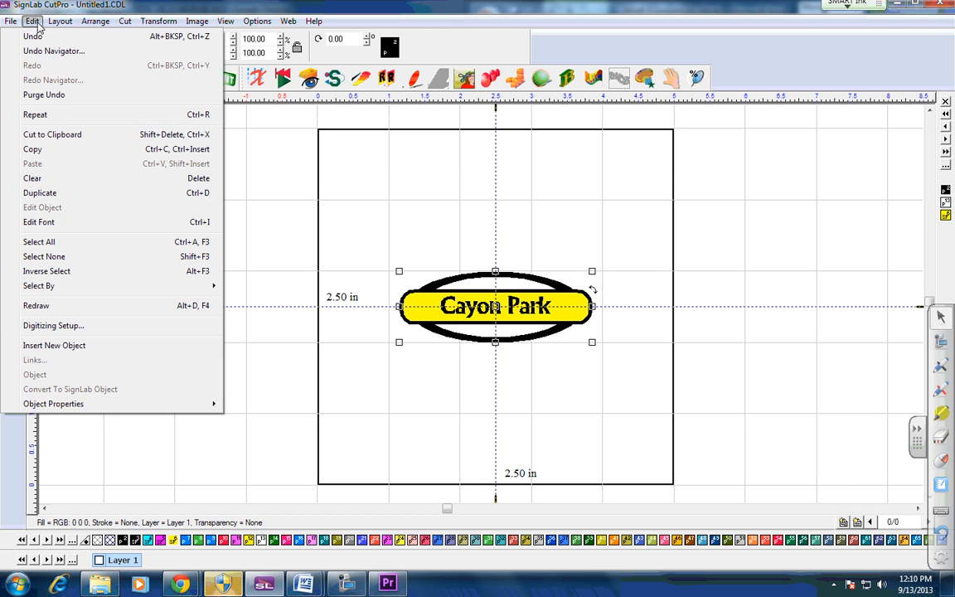
mouse_move(61, 26)
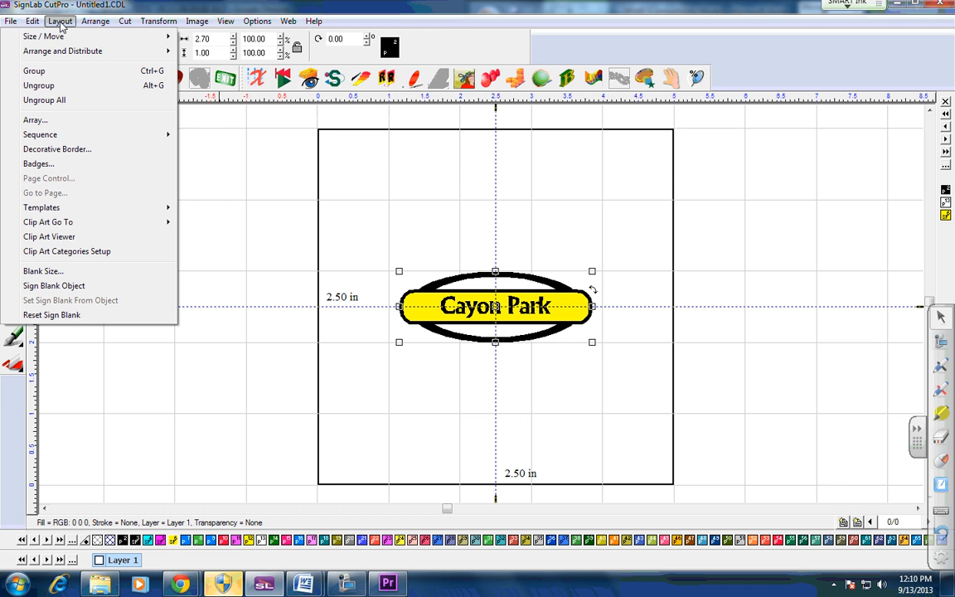
click(63, 72)
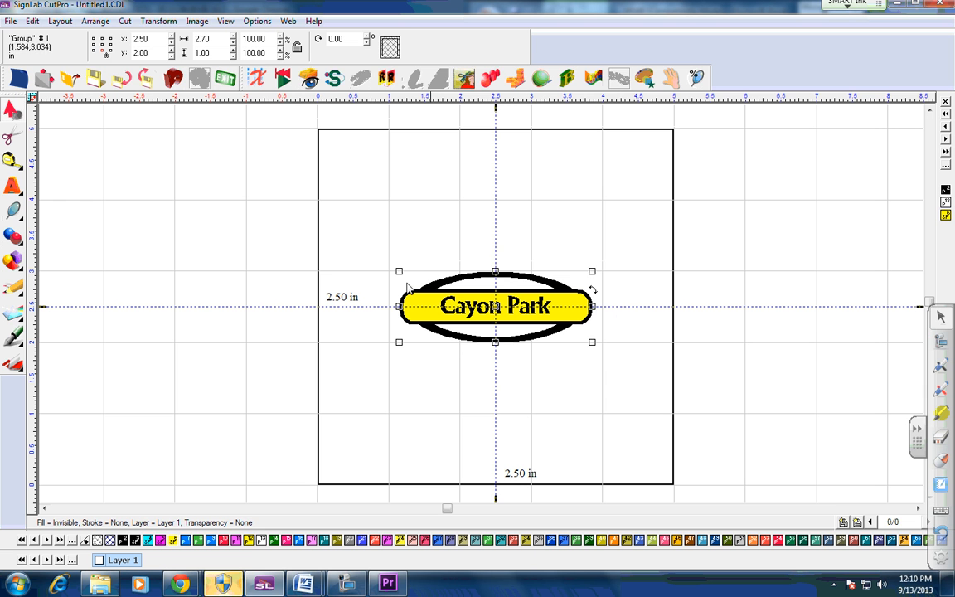
click(545, 237)
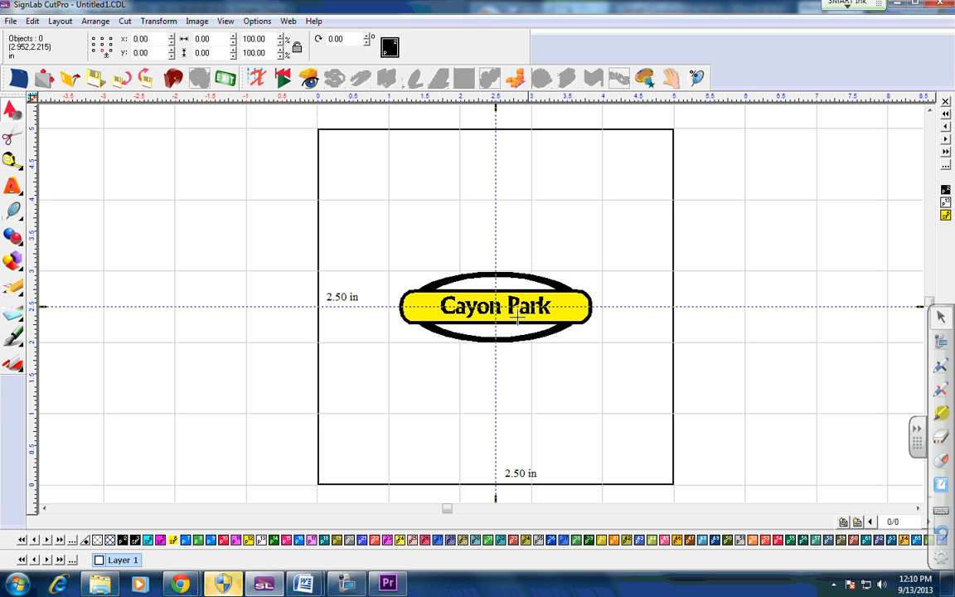
Add a weed border around the grouped Cayon Park design with a 0.10 inch offset.
mouse_move(497, 308)
mouse_down()
mouse_move(528, 263)
mouse_move(498, 300)
mouse_up()
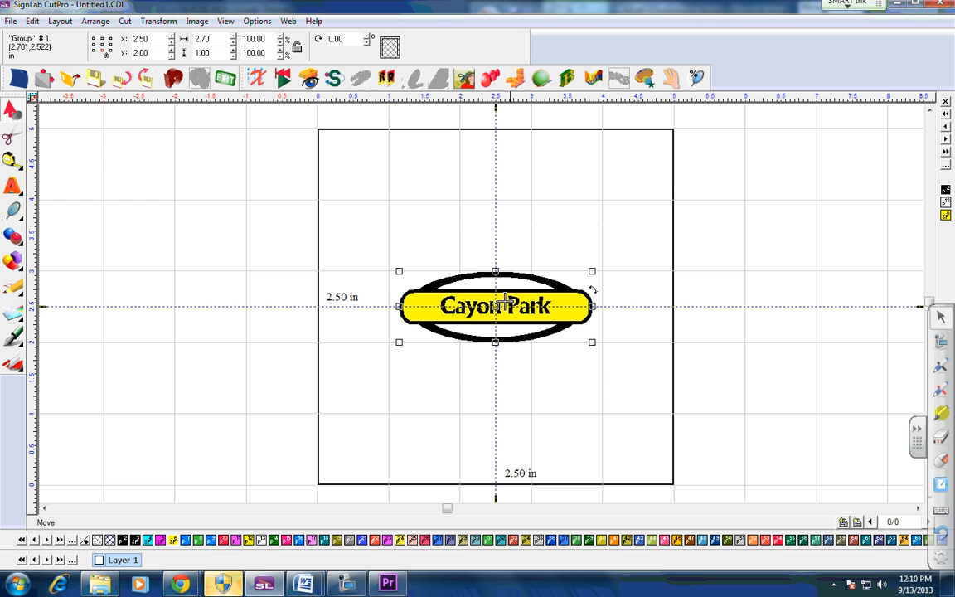
click(12, 237)
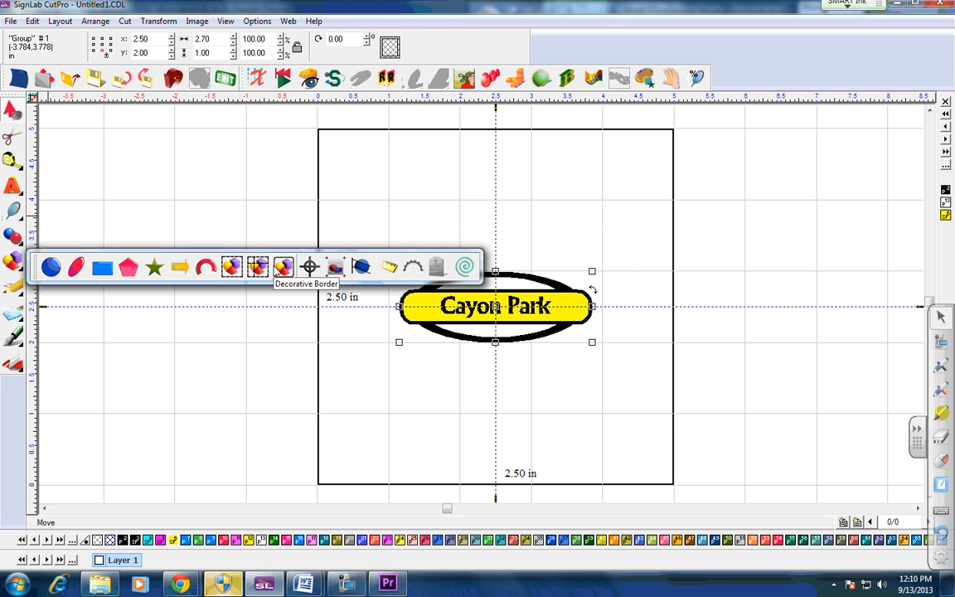
click(232, 267)
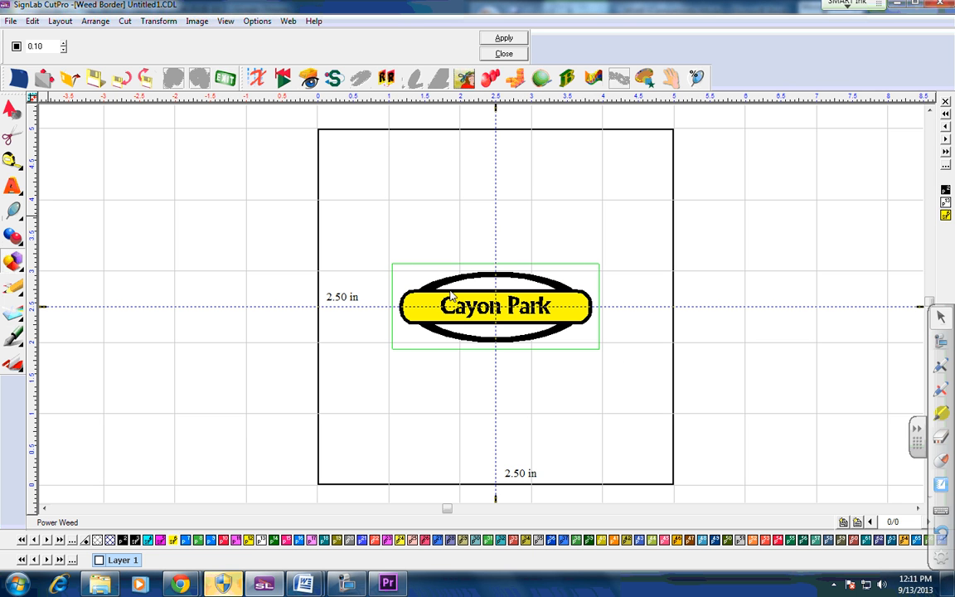
click(504, 39)
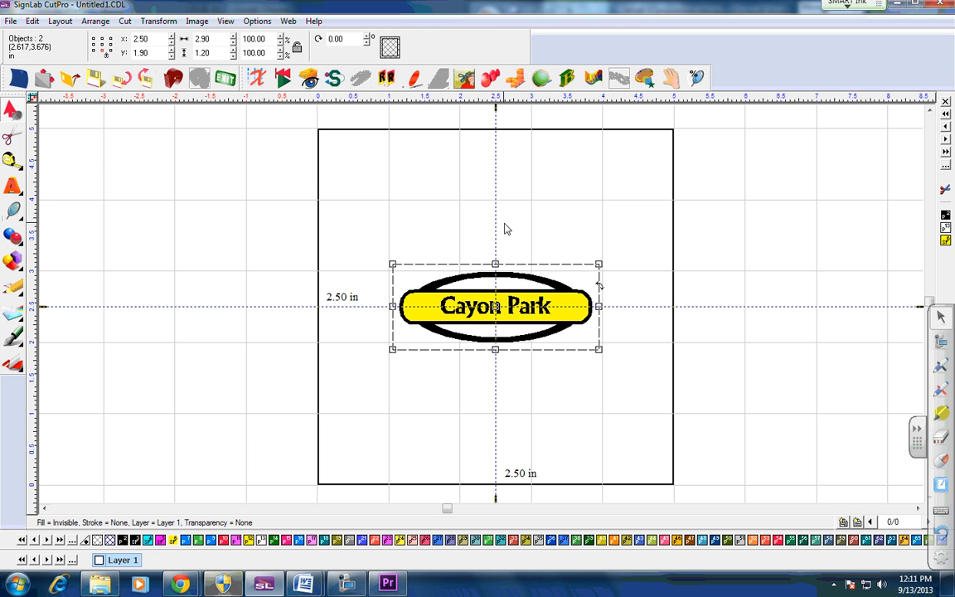
click(11, 21)
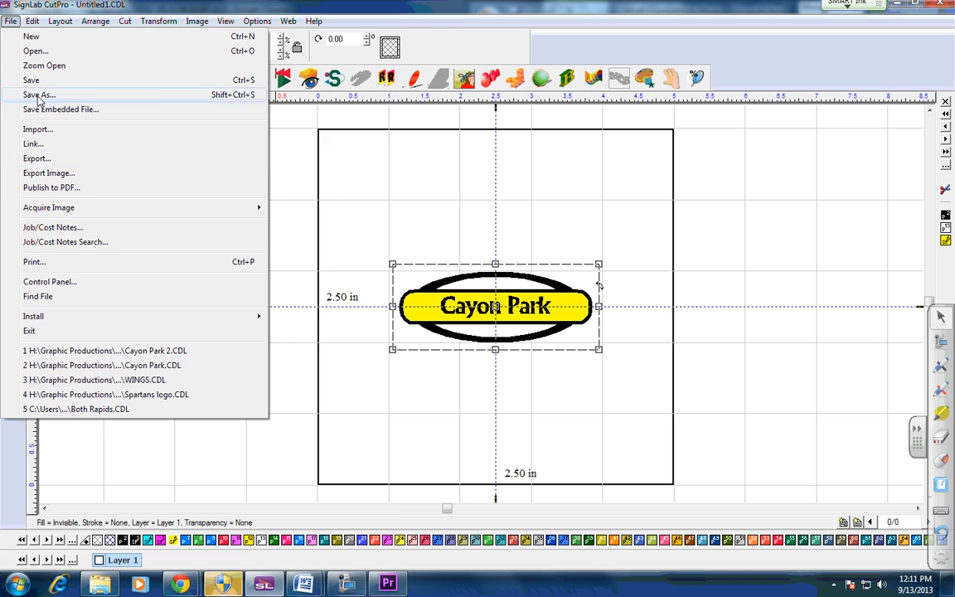
click(38, 94)
click(427, 103)
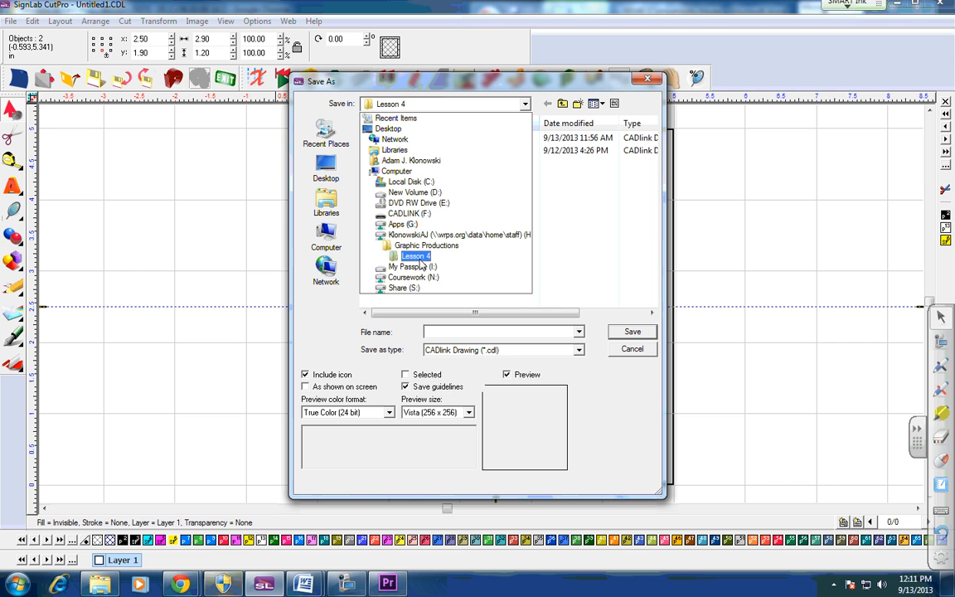
click(422, 259)
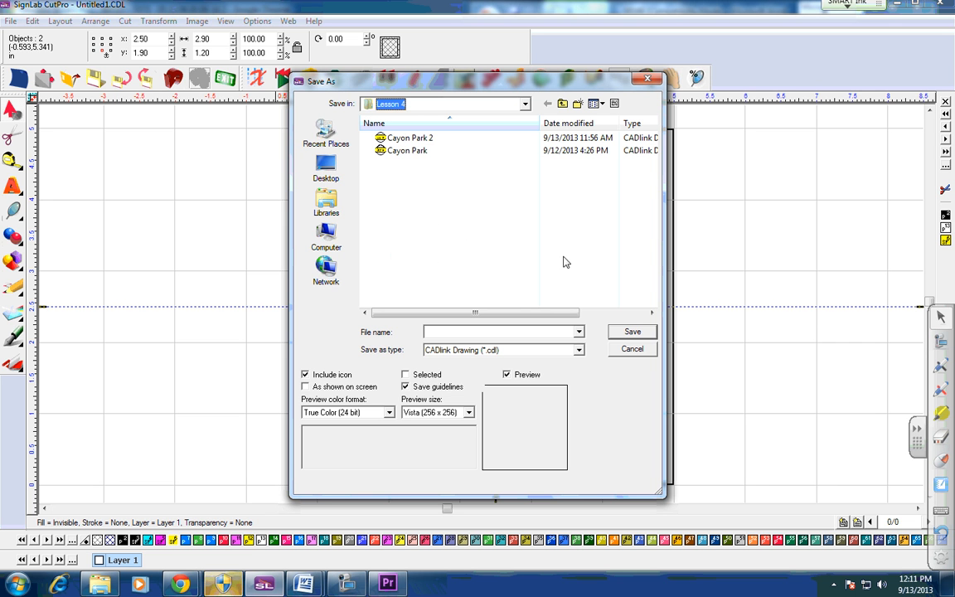
click(632, 348)
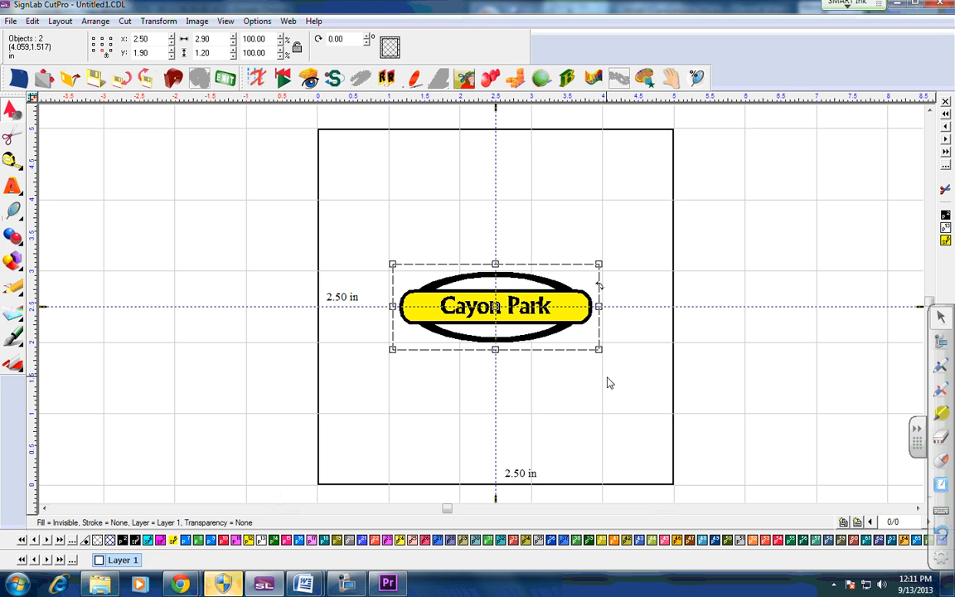
Select the grouped Cayon Park design together with its weed border.
click(624, 236)
drag(604, 263, 273, 360)
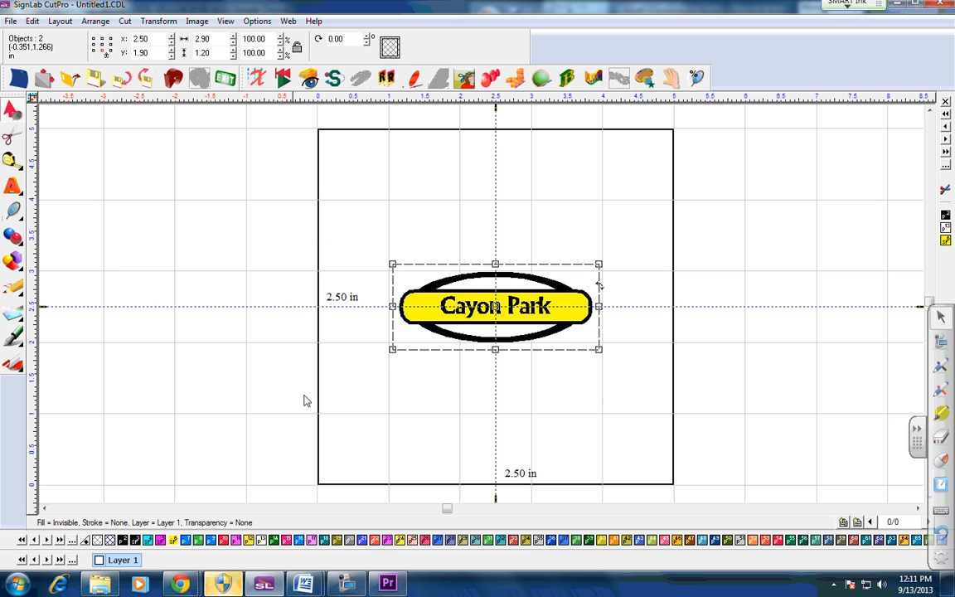
click(502, 401)
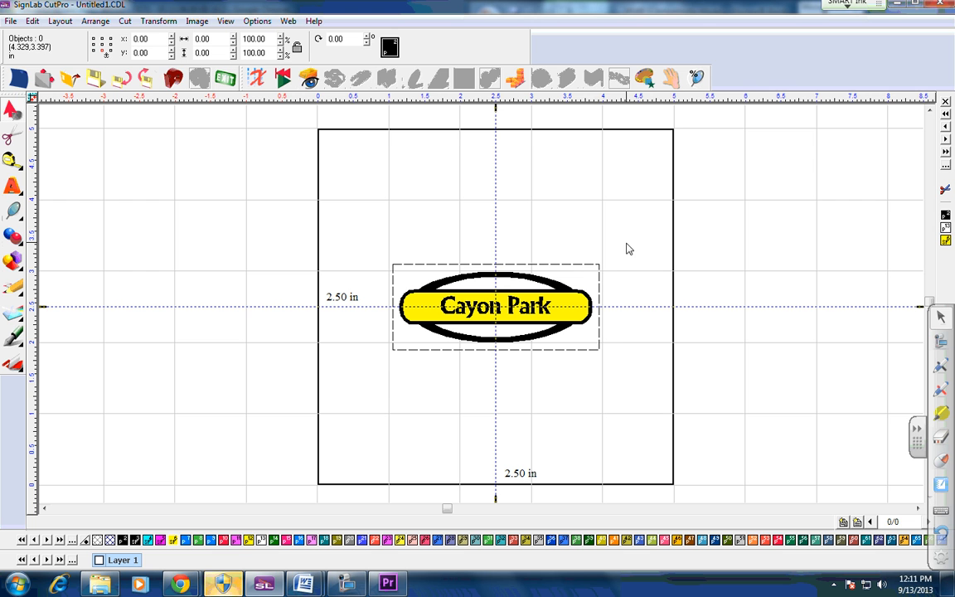
drag(625, 242, 365, 392)
click(494, 393)
mouse_move(643, 222)
mouse_down()
mouse_move(387, 380)
mouse_move(400, 388)
mouse_up()
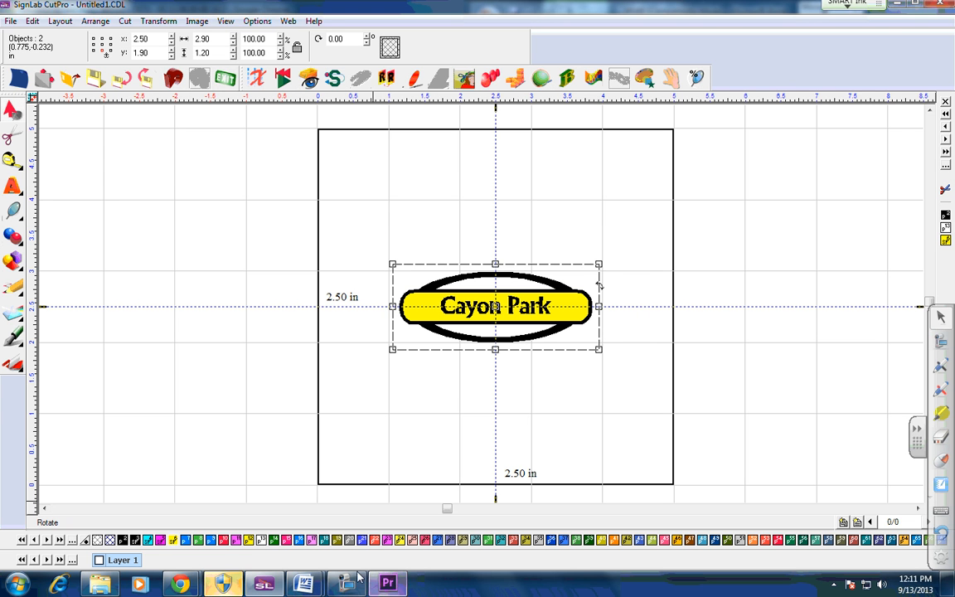
drag(945, 55, 803, 52)
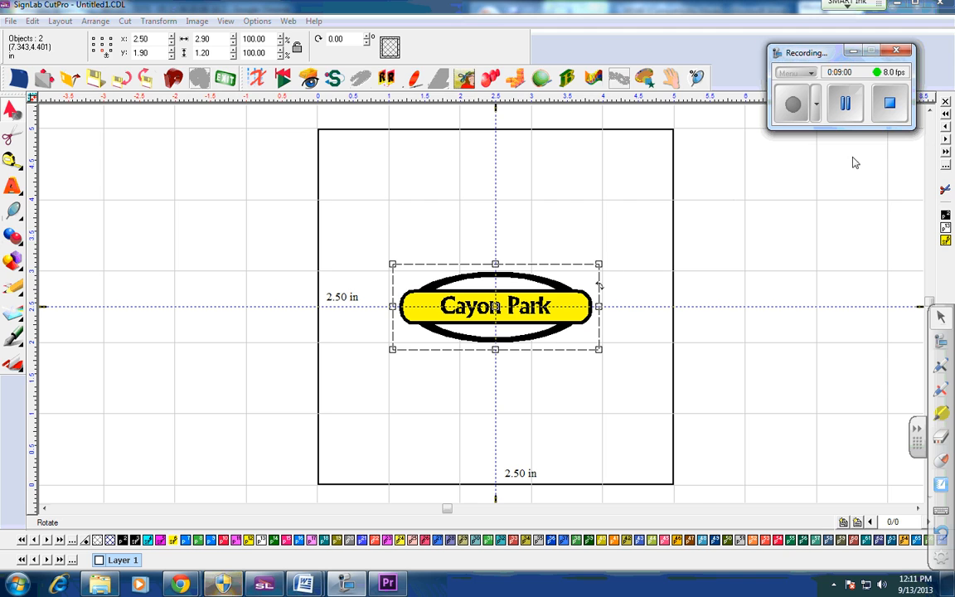